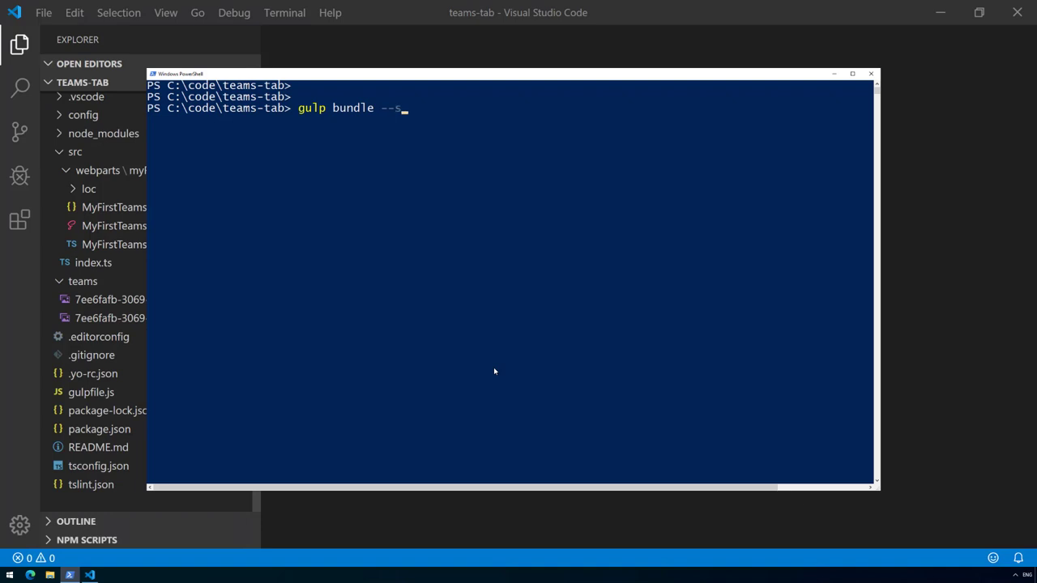
Bundle the teams-tab project with gulp bundle, and package it for production with gulp package-solution --ship.
key("Return")
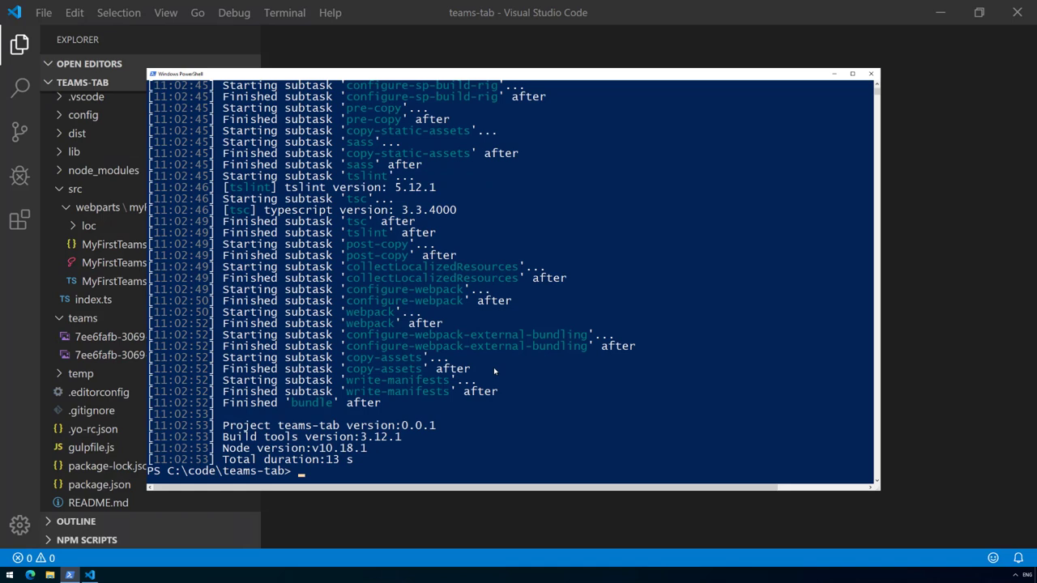
type("gulp package-sol")
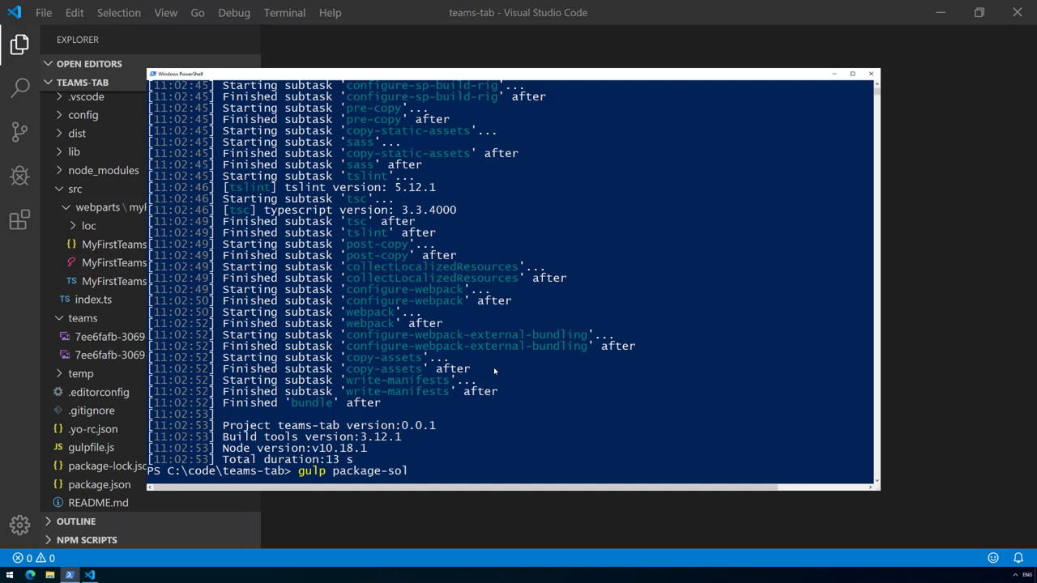
type("ution --ship")
key("Return")
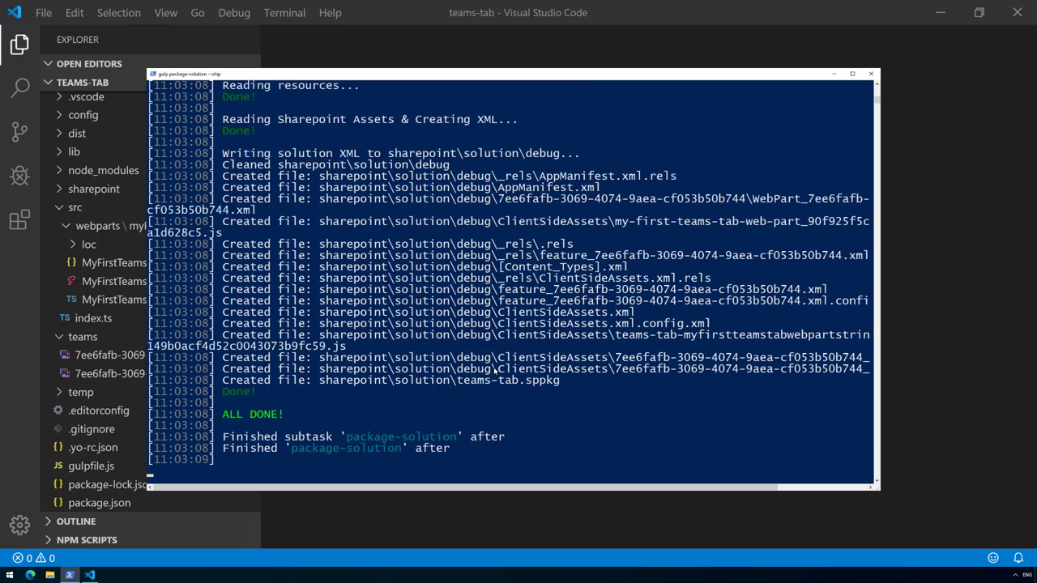
Open the project folder in File Explorer from PowerShell and select teams-tab.sppkg in the sharepoint\solution folder.
left_click(92, 188)
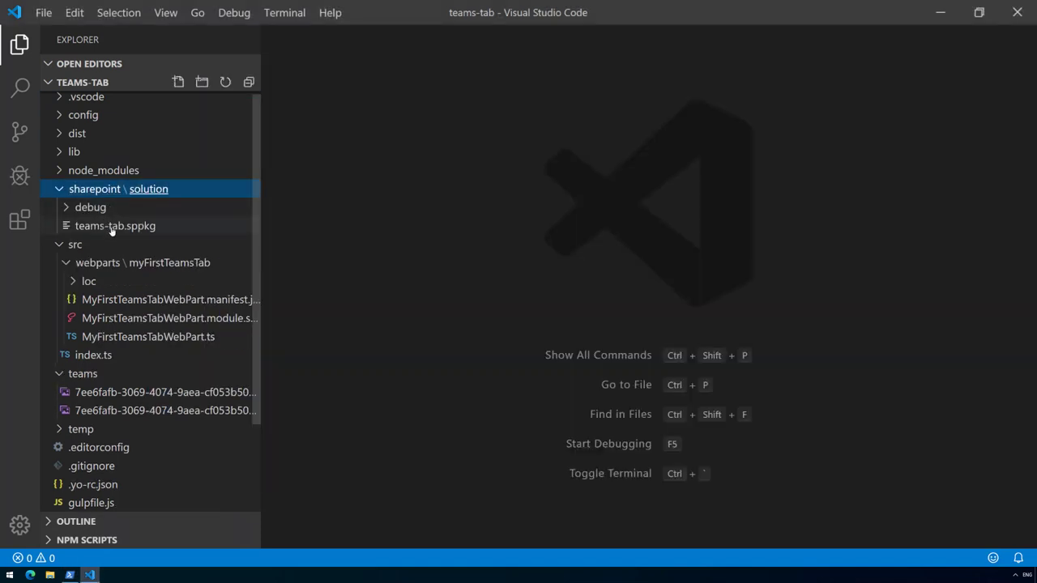
key("alt+Tab")
type("explorer .")
key("Return")
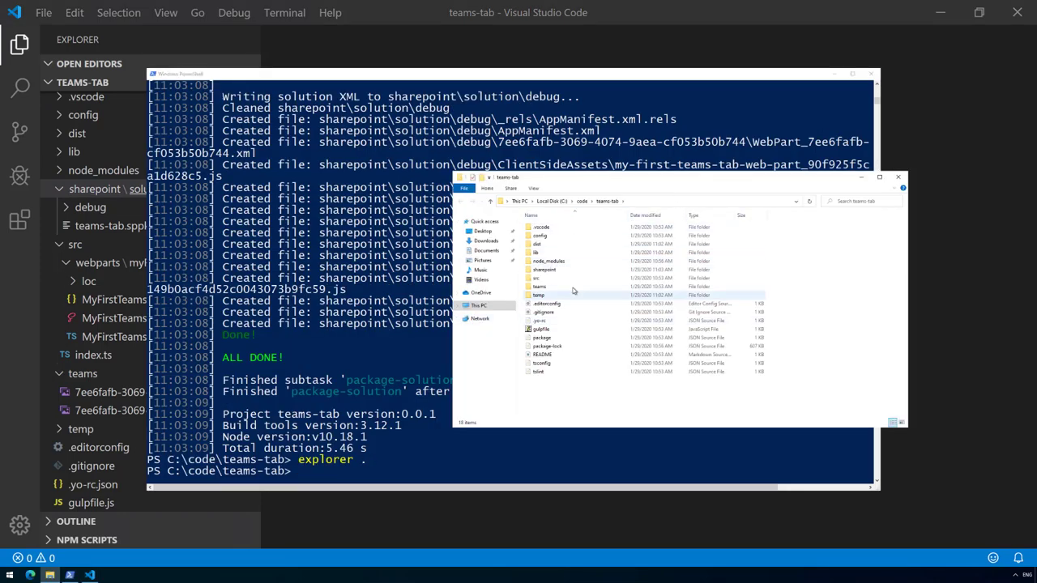
double_click(546, 269)
double_click(542, 229)
left_click(565, 236)
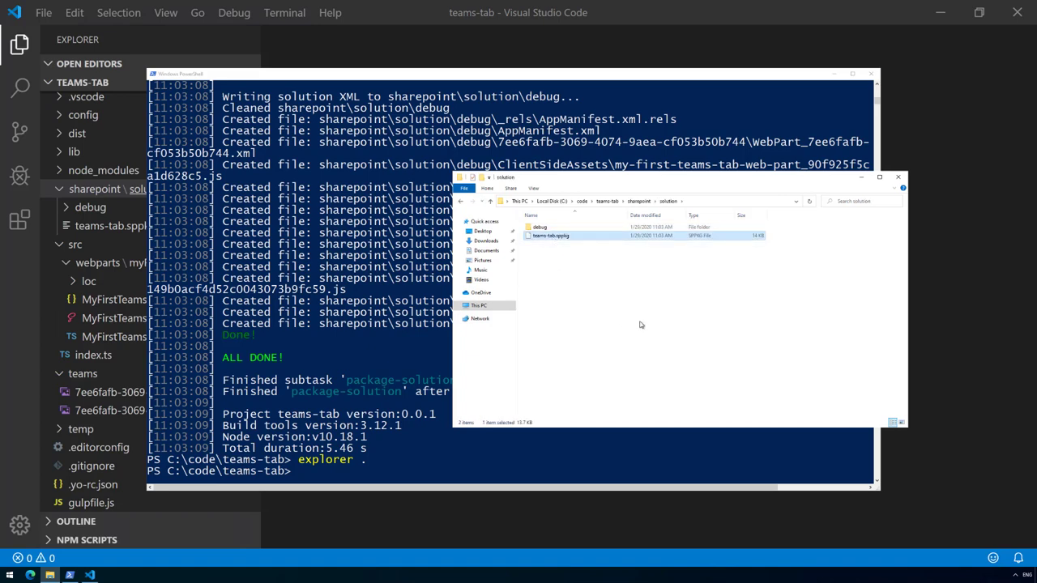
left_click_drag(680, 180, 768, 210)
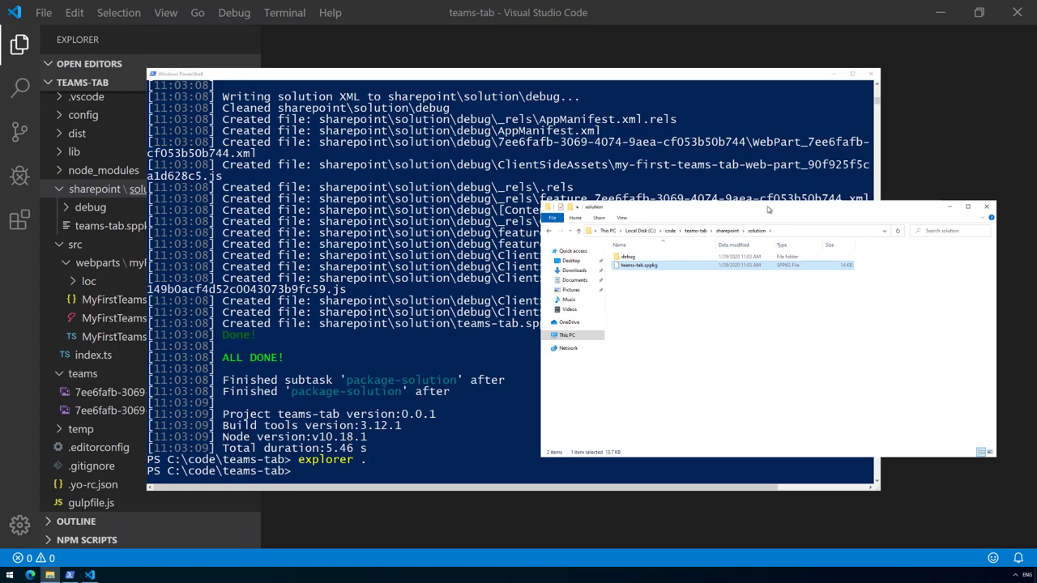
Switch to the Edge browser and open the Apps for SharePoint library of the app catalog at /sites/apps.
key("alt+Tab")
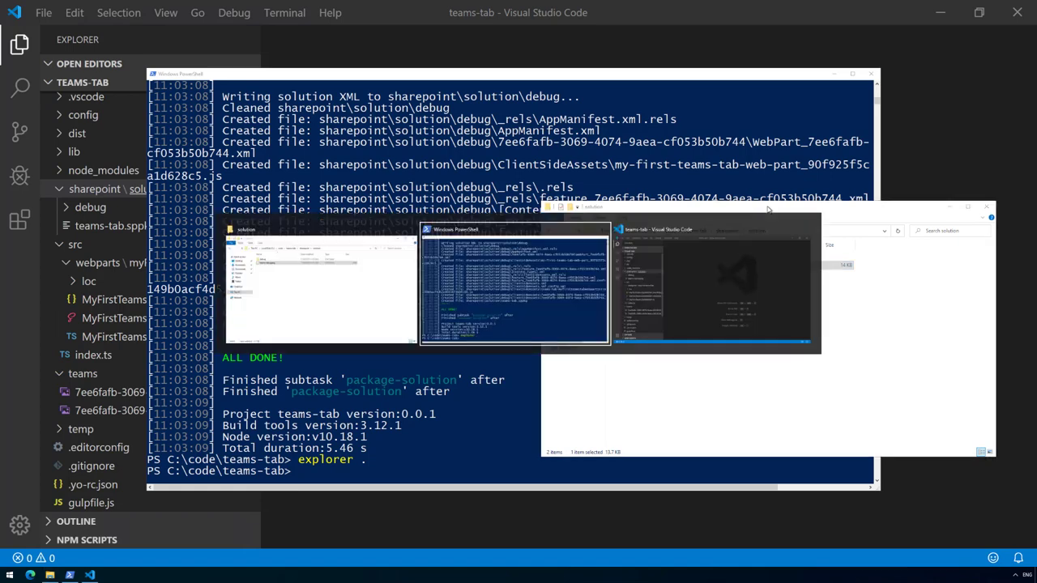
key("Tab")
key("shift+Tab")
key("shift+Tab")
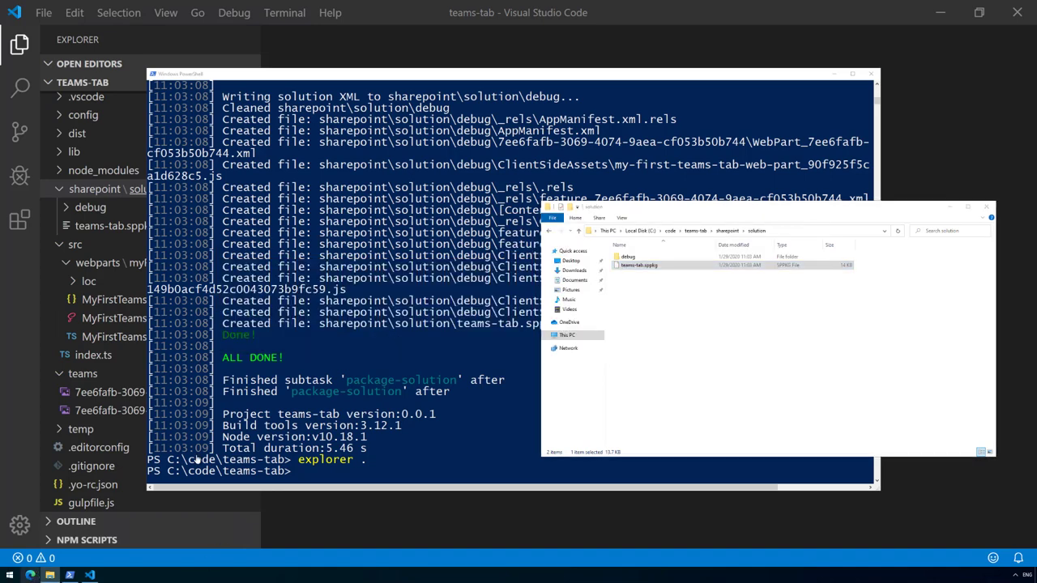
left_click(30, 575)
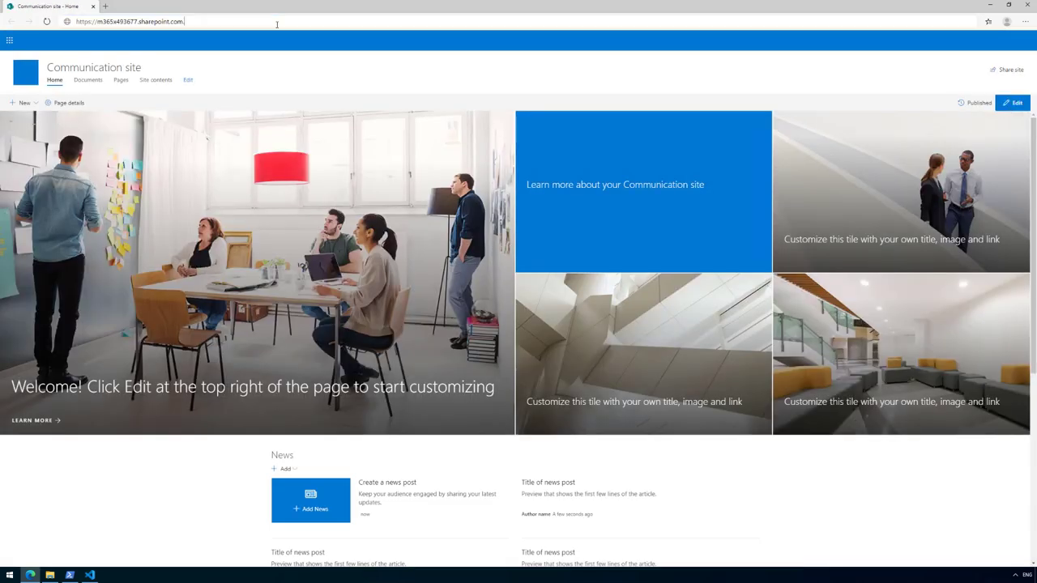
left_click(276, 25)
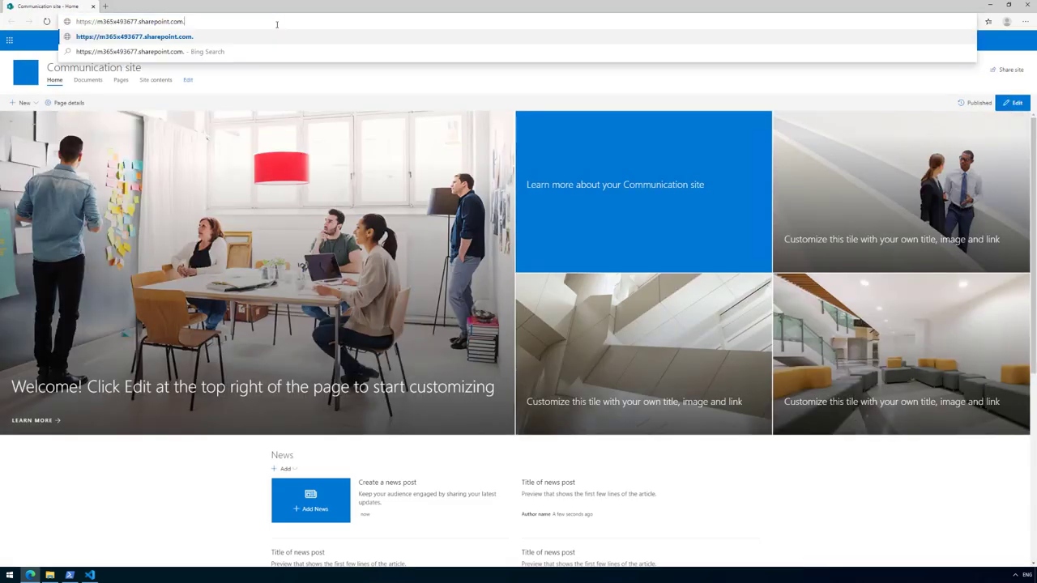
type("/sites/apps")
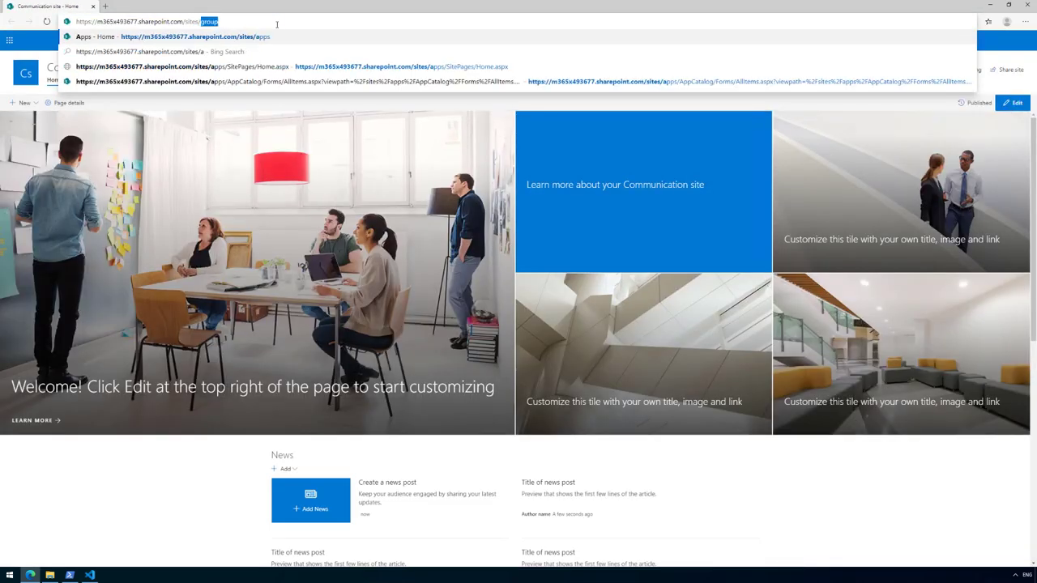
key("Return")
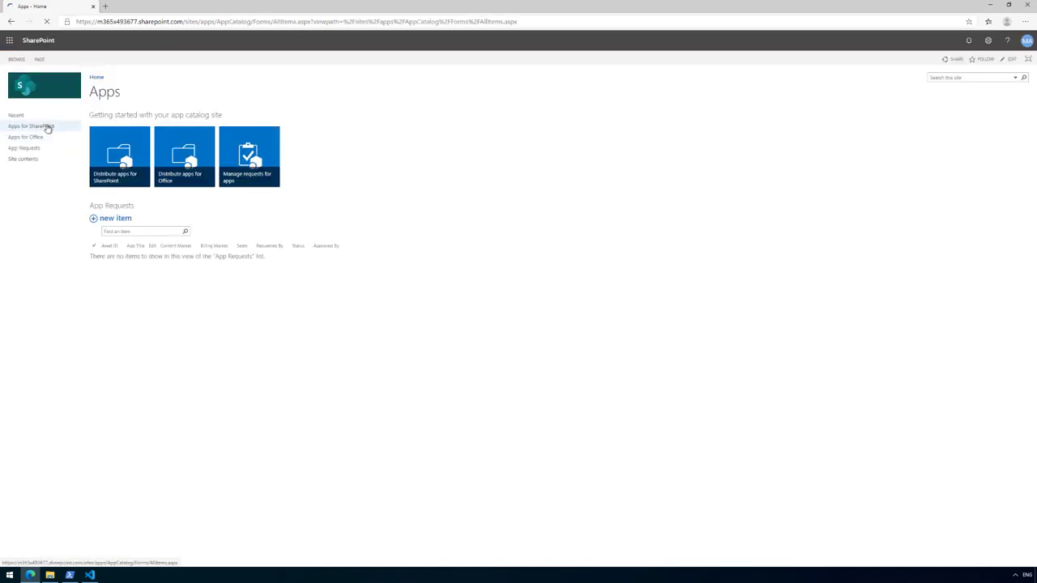
left_click(45, 126)
Upload teams-tab.sppkg to the Apps for SharePoint library and deploy it, making it available to all sites in the organization.
key("alt+Tab")
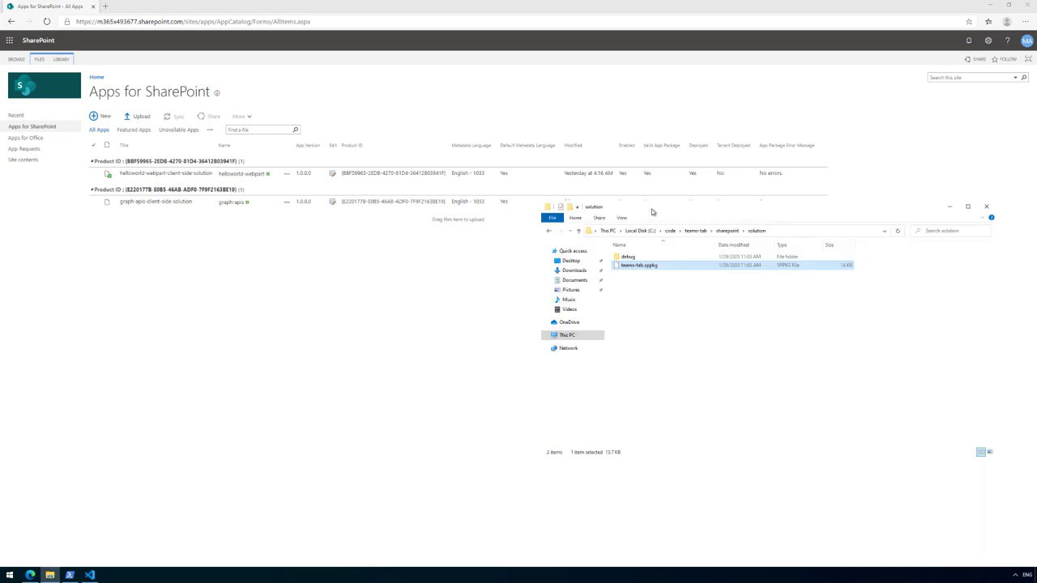
left_click_drag(666, 214, 644, 197)
left_click_drag(634, 250, 281, 226)
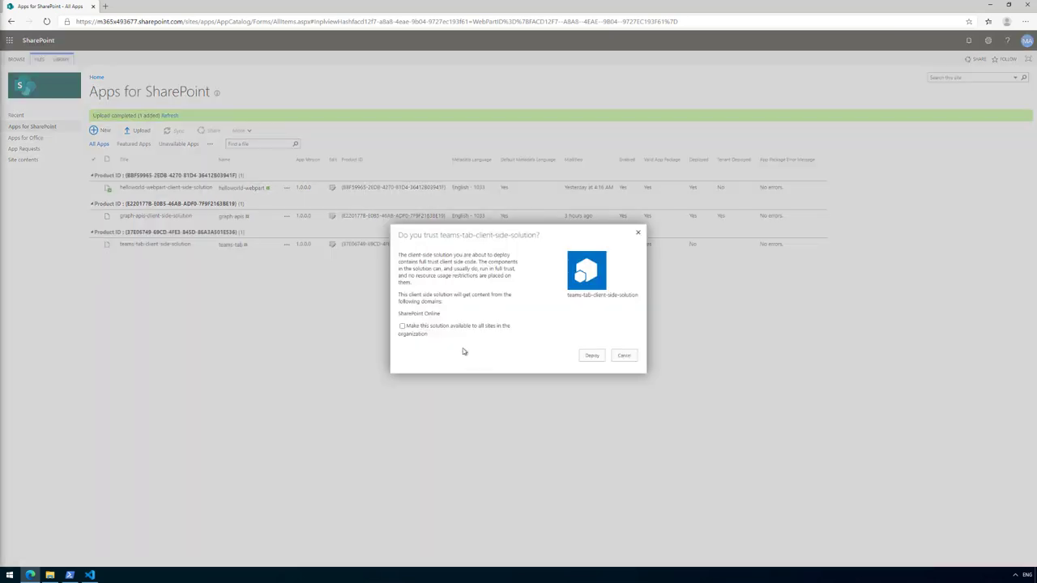
left_click(402, 327)
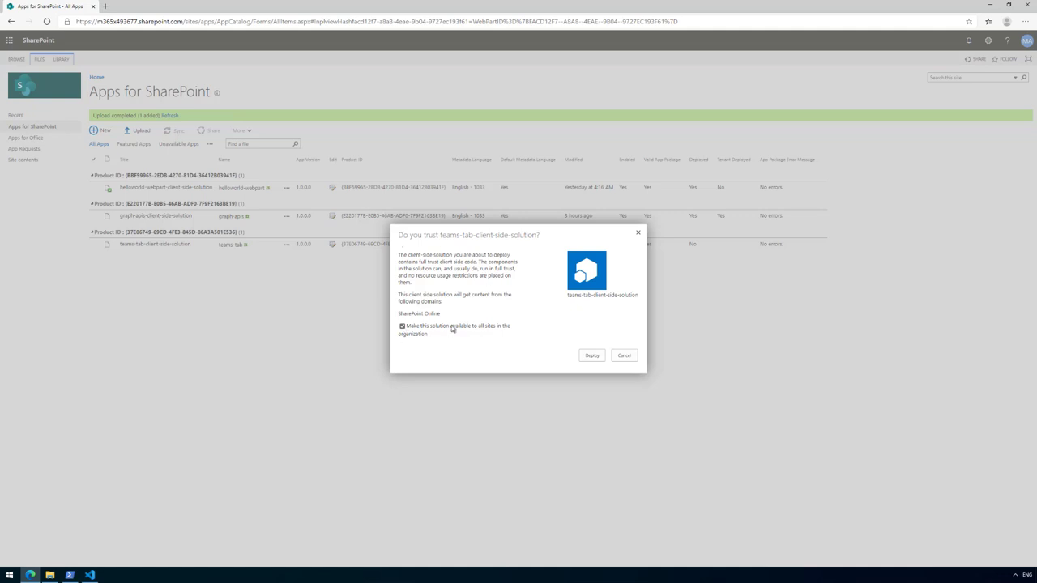
left_click(592, 357)
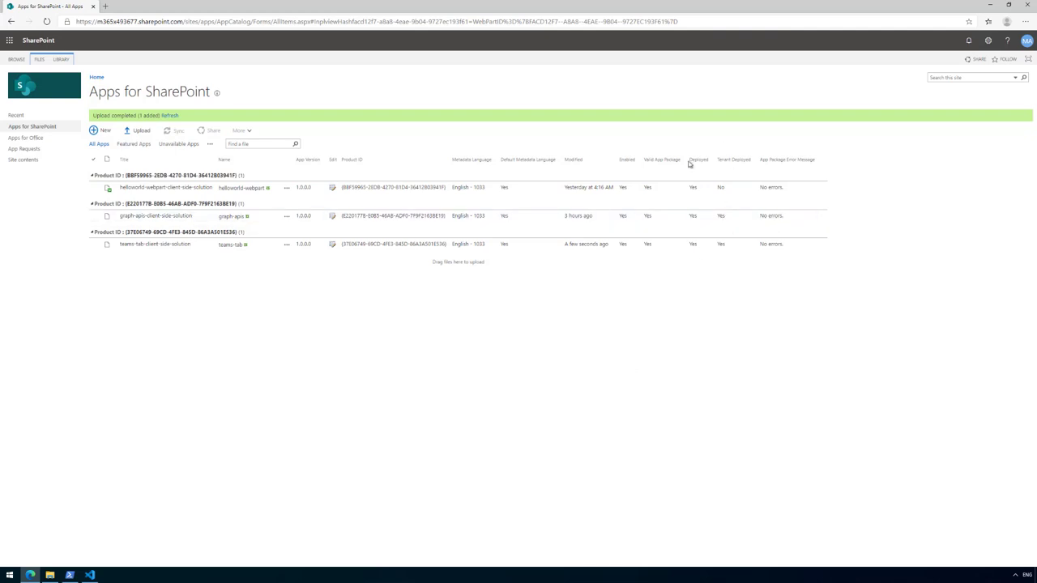
Try to sync the teams-tab-client-side-solution package to Teams from the app catalog.
left_click(761, 182)
left_click(202, 247)
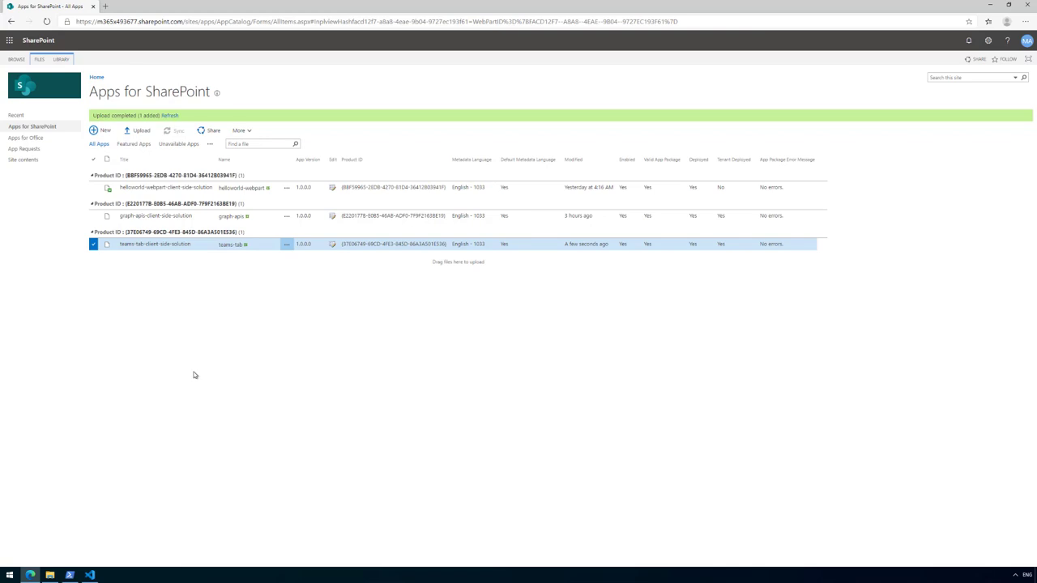
left_click(70, 61)
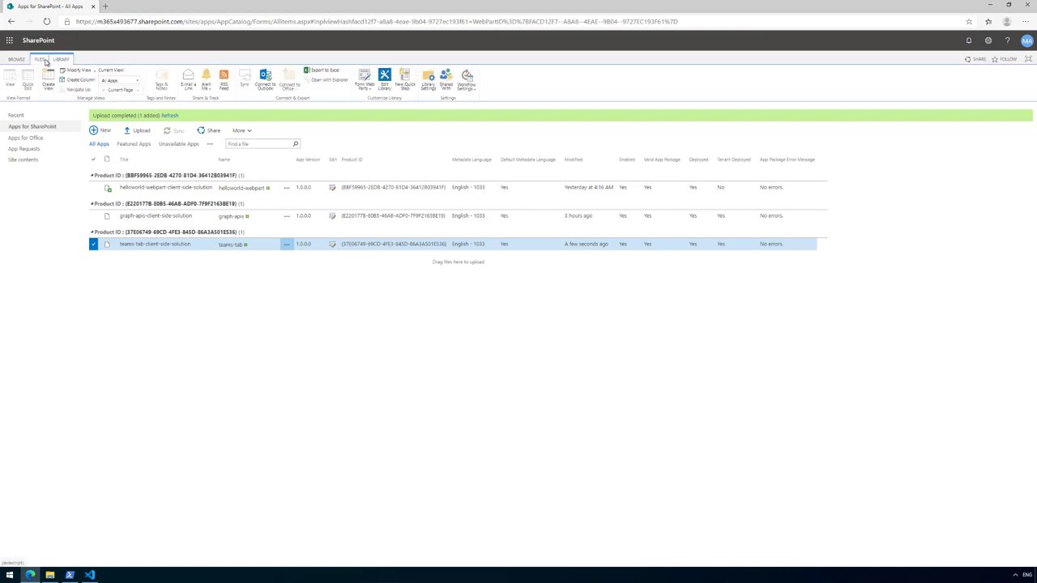
left_click(39, 59)
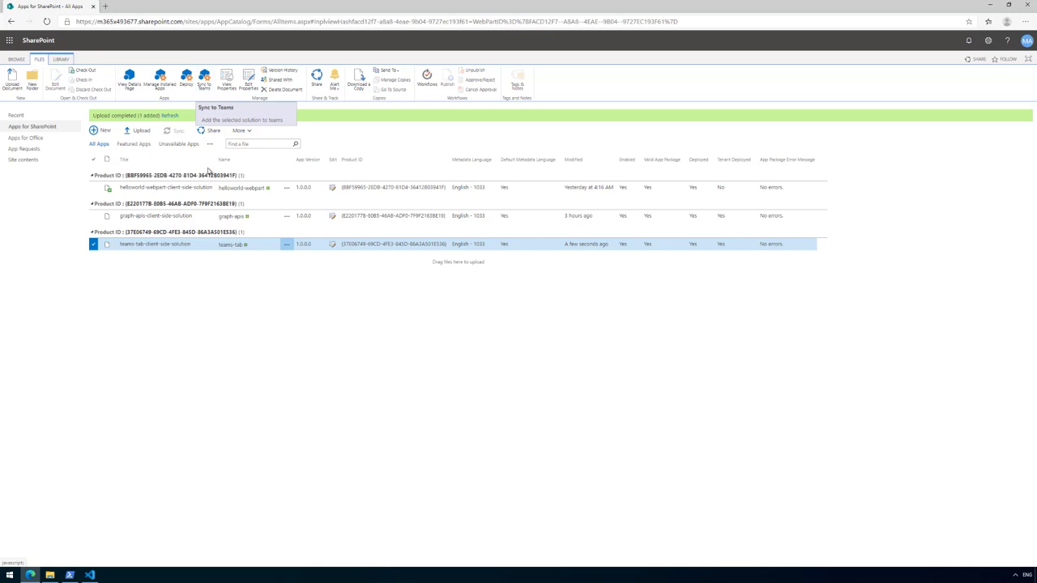
left_click(200, 217)
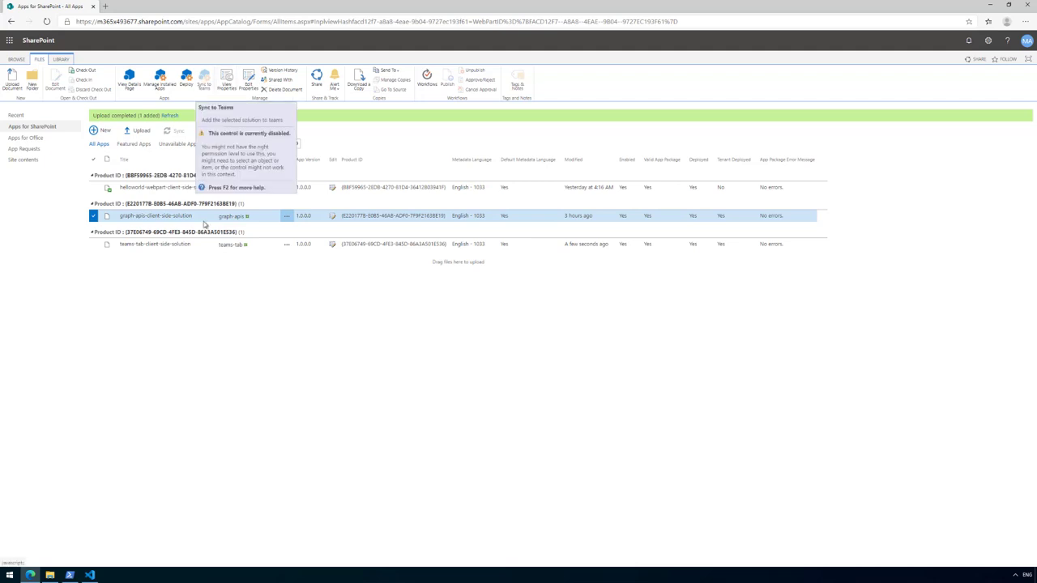
left_click(197, 245)
left_click(204, 81)
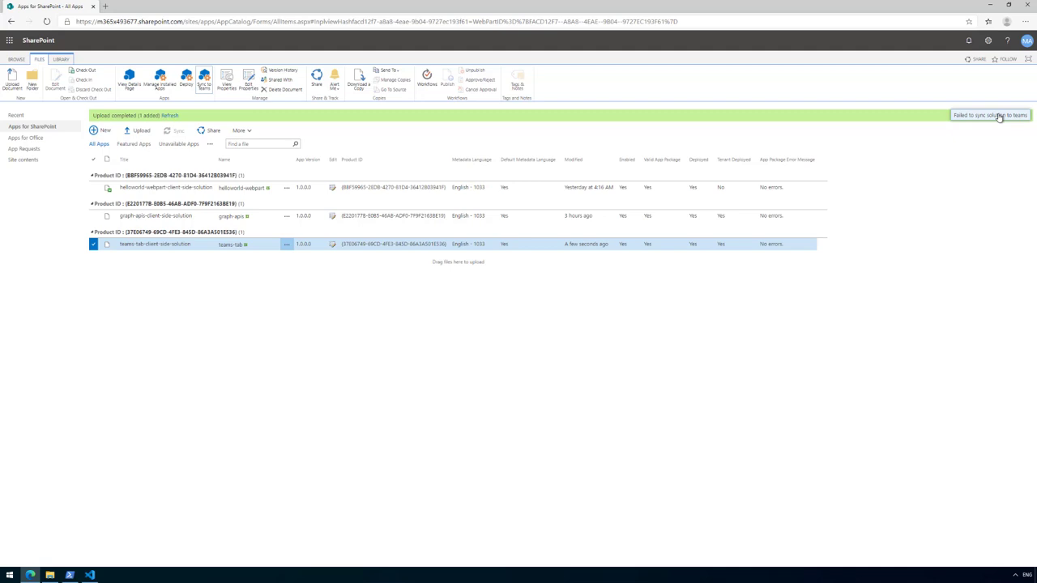
left_click(1000, 117)
Open Microsoft Teams as the web app, dismissing the desktop notification prompt and the introductory tour.
left_click(10, 41)
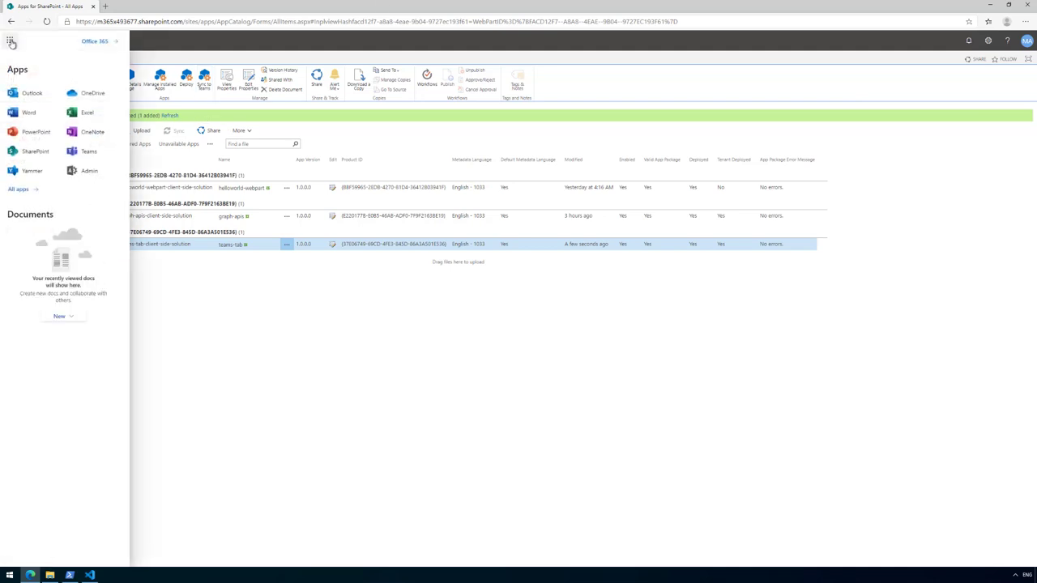
left_click(89, 152)
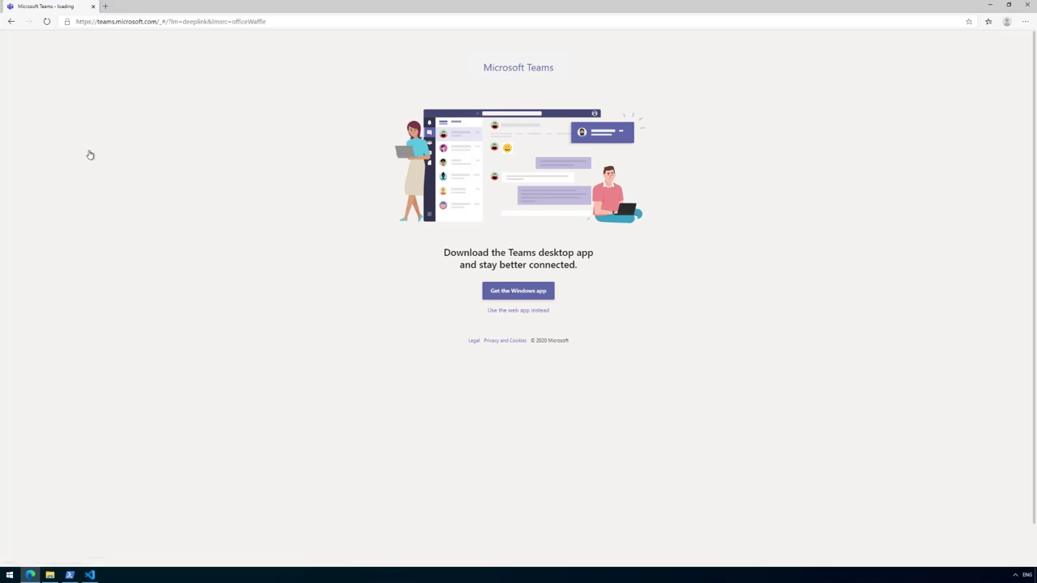
left_click(540, 312)
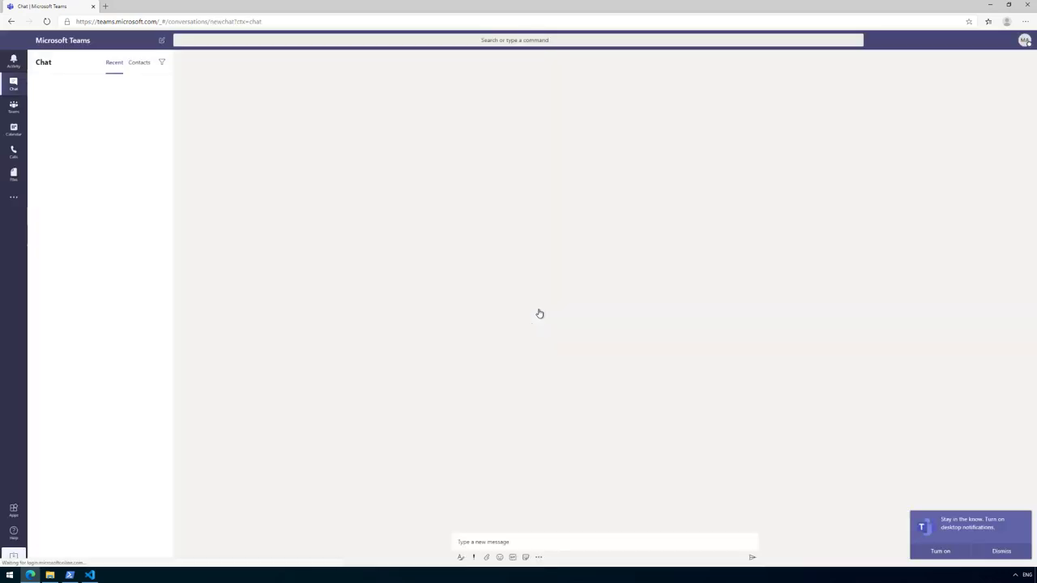
left_click(1003, 551)
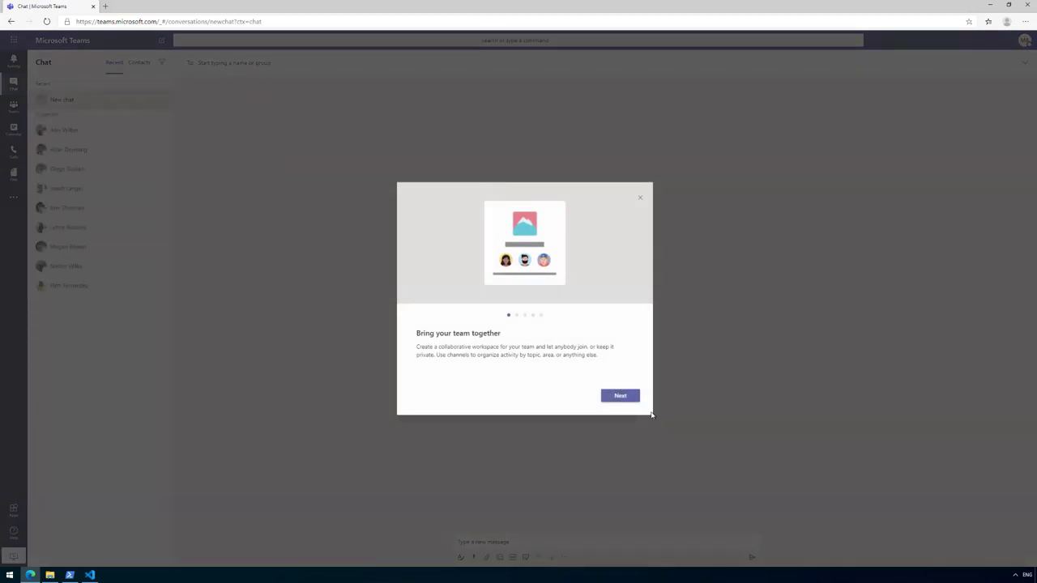
left_click(628, 400)
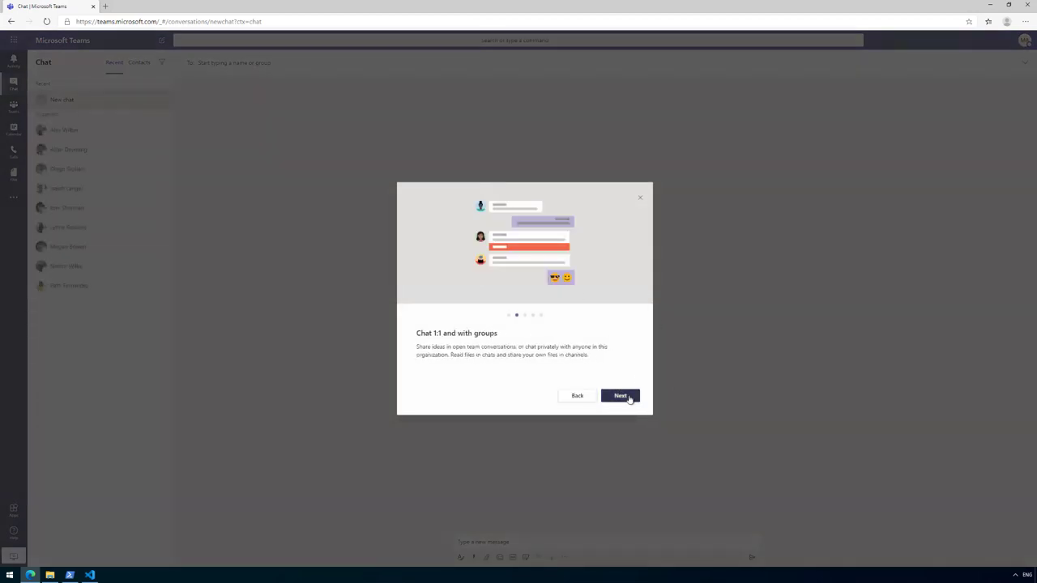
left_click(629, 399)
left_click(636, 397)
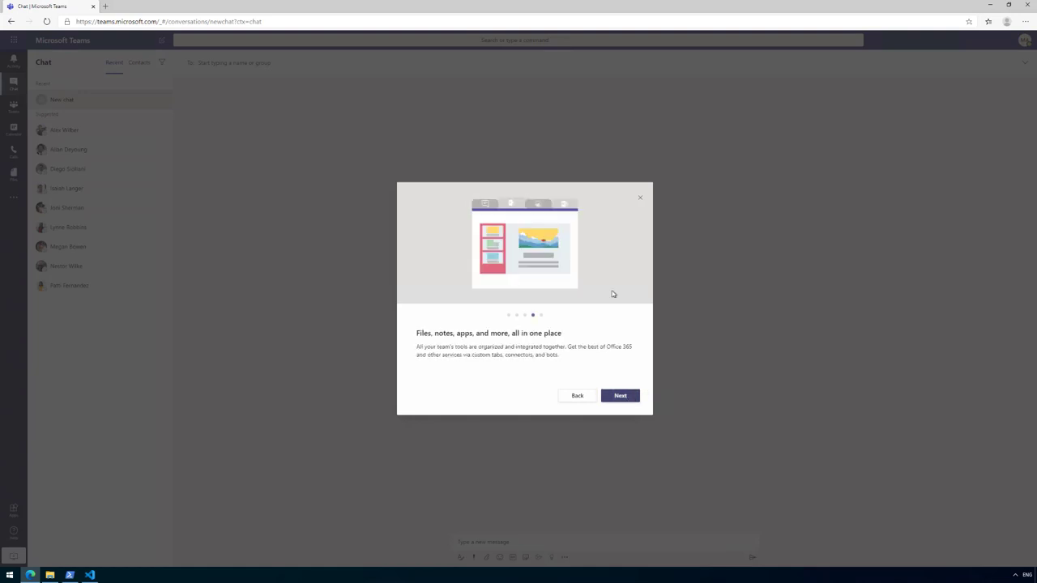
left_click(640, 200)
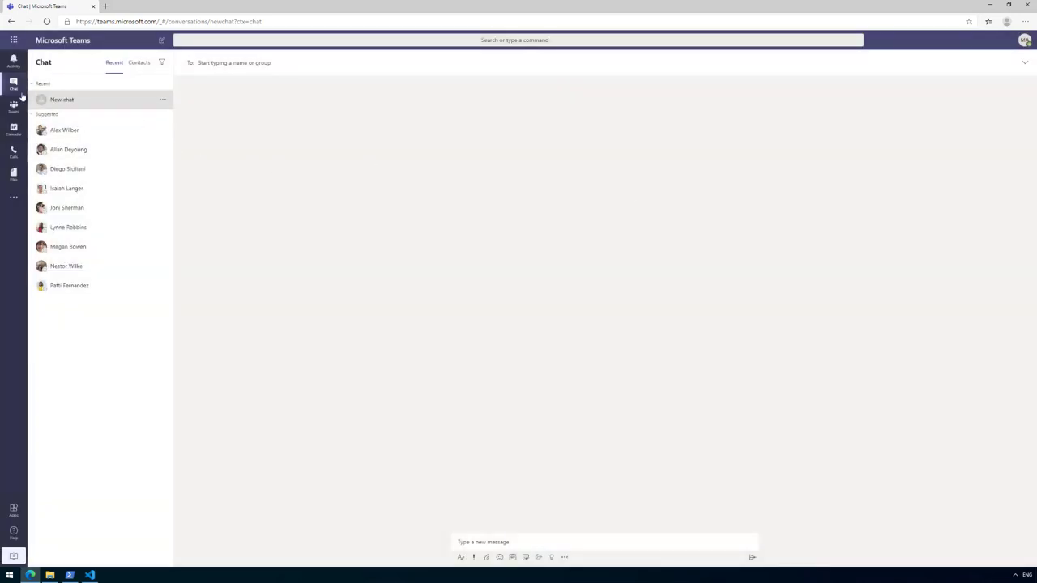
Open the Contoso team's General channel, and open the full Teams app store.
left_click(14, 107)
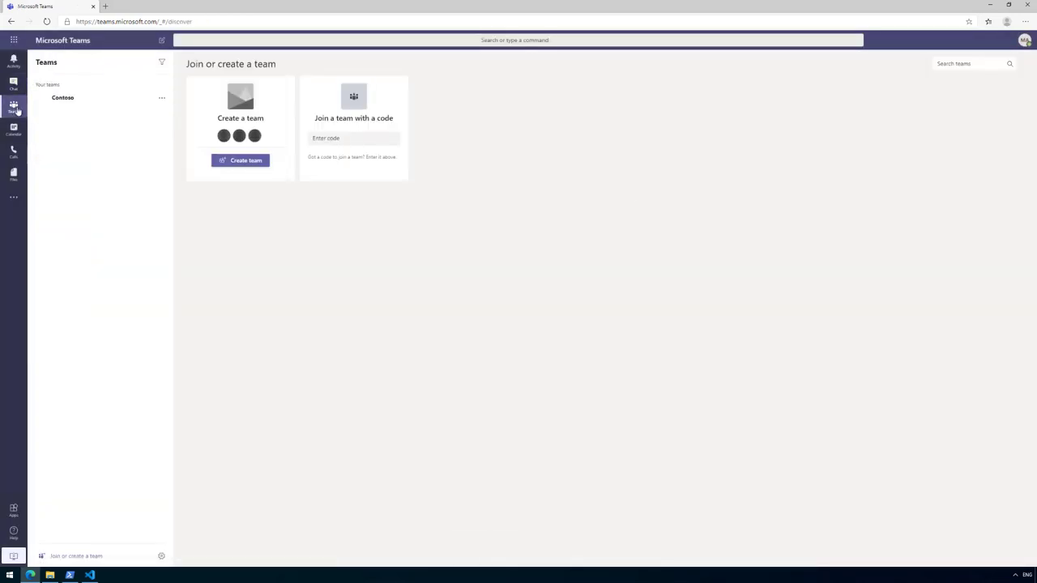
left_click(247, 163)
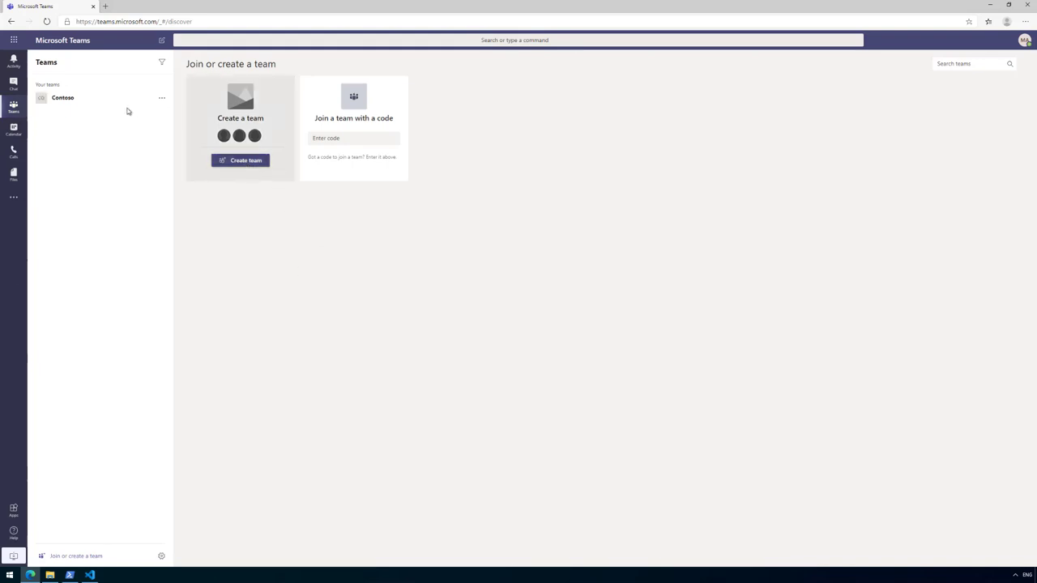
left_click(86, 100)
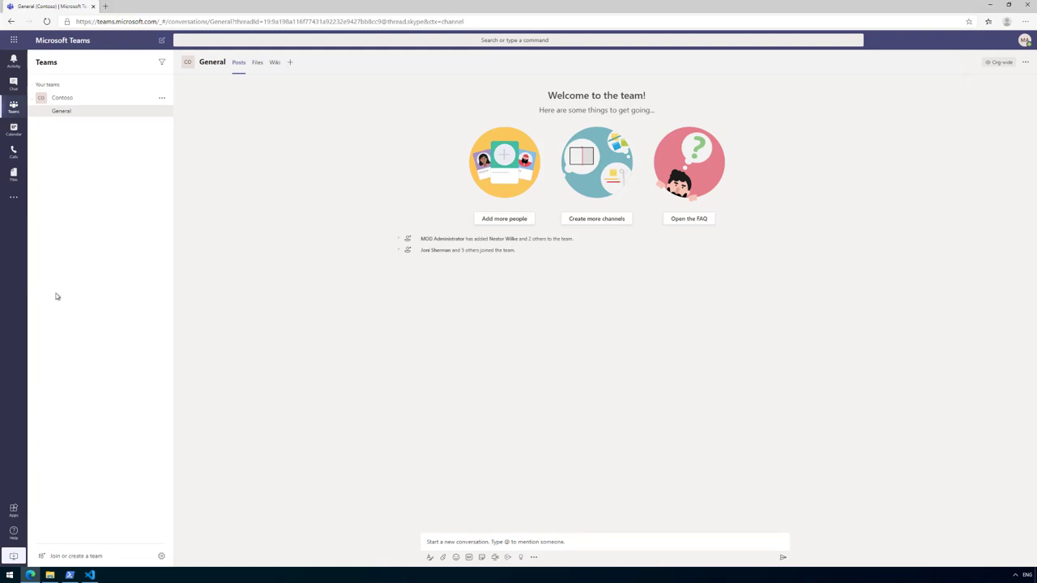
left_click(13, 197)
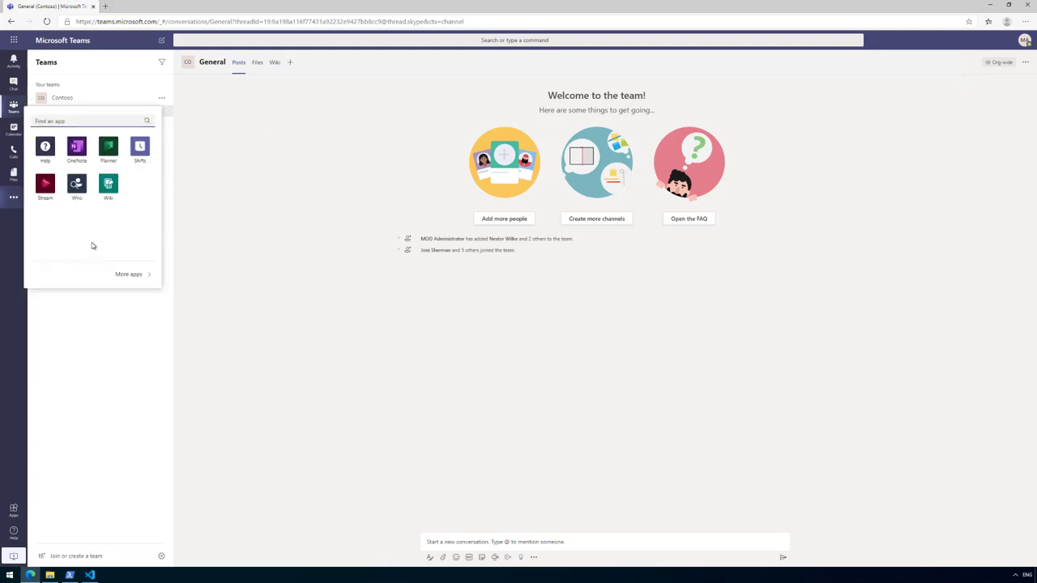
left_click(129, 275)
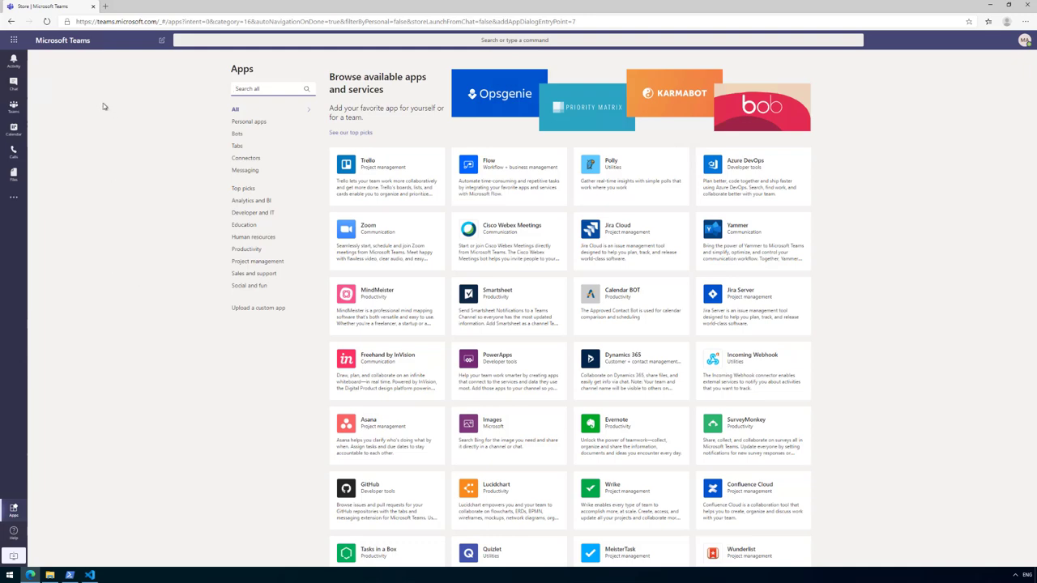
Open the tenant app catalog site (/sites/apps) in a new browser tab and go to its Apps for SharePoint library.
double_click(217, 10)
double_click(275, 18)
left_click(105, 6)
type("m3")
key("End")
key("Down")
key("Down")
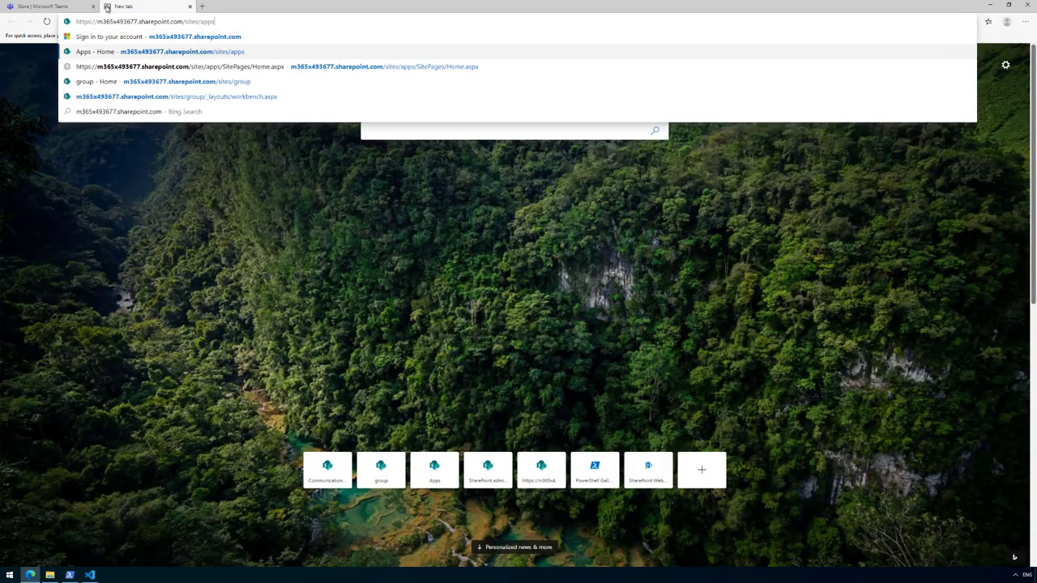
key("Return")
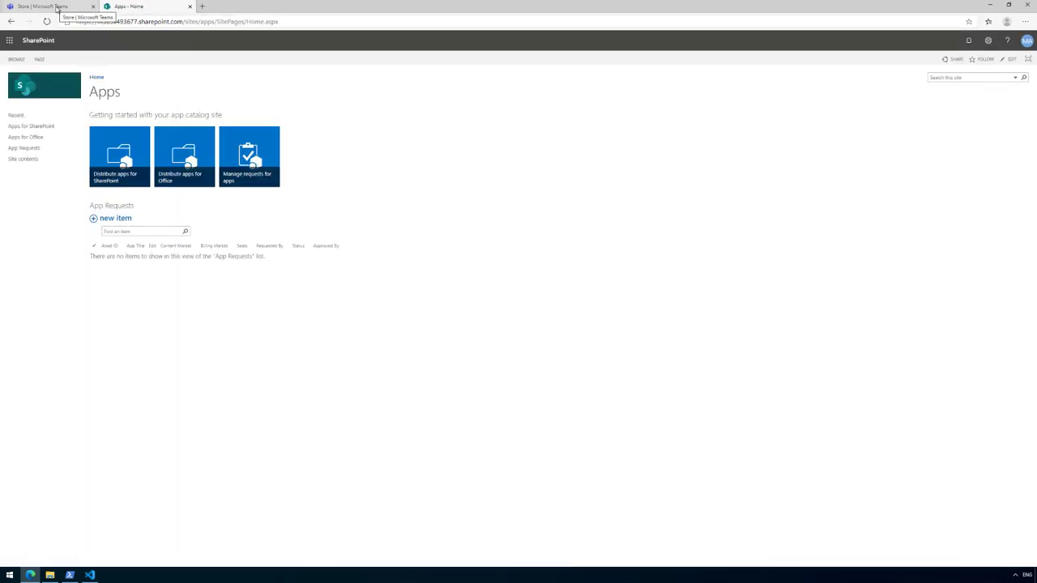
left_click(51, 127)
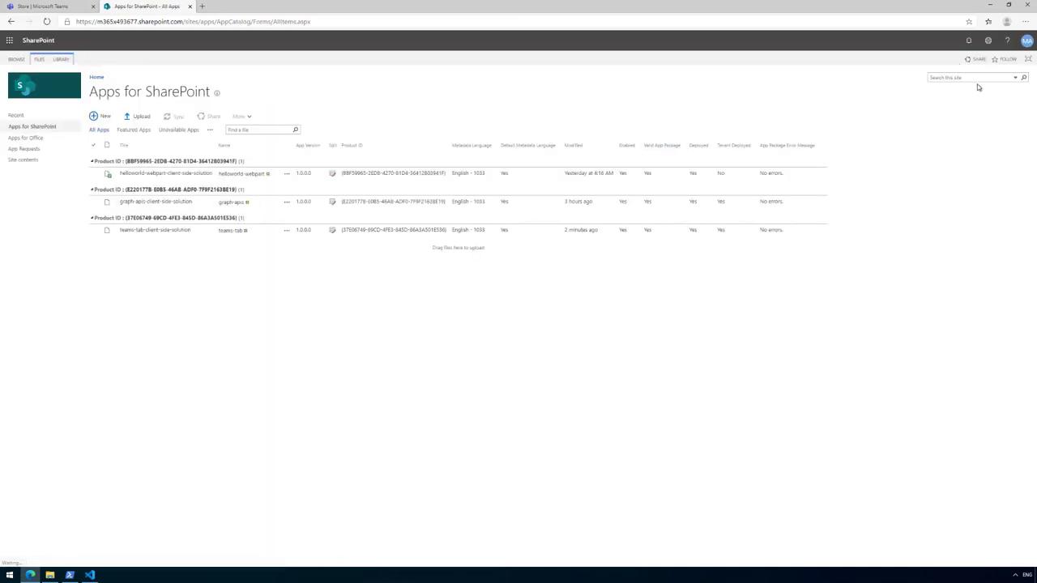
Sync the teams-tab-client-side-solution package to Teams from the app catalog again.
left_click(209, 233)
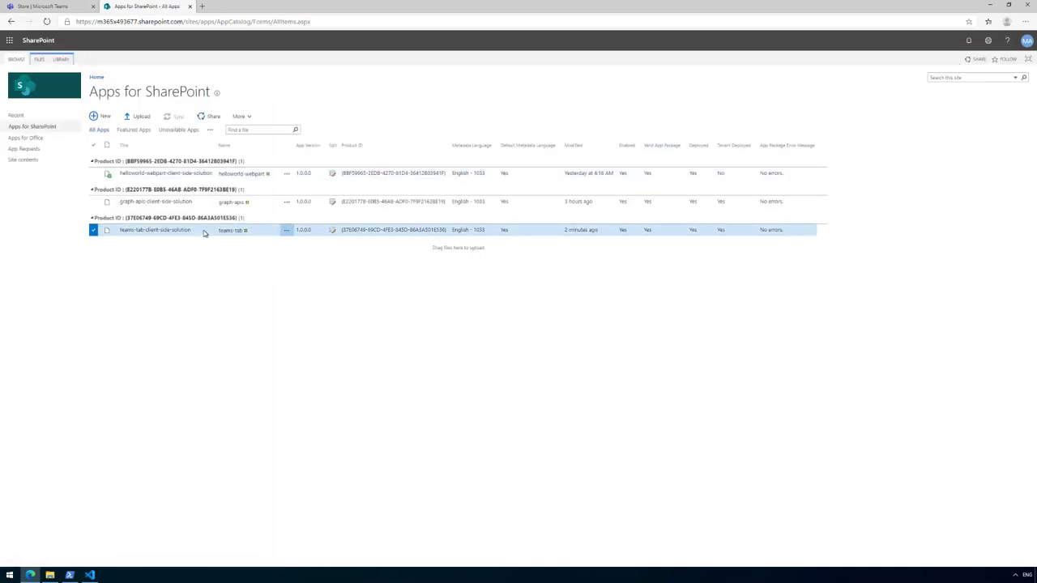
left_click(39, 59)
left_click(204, 81)
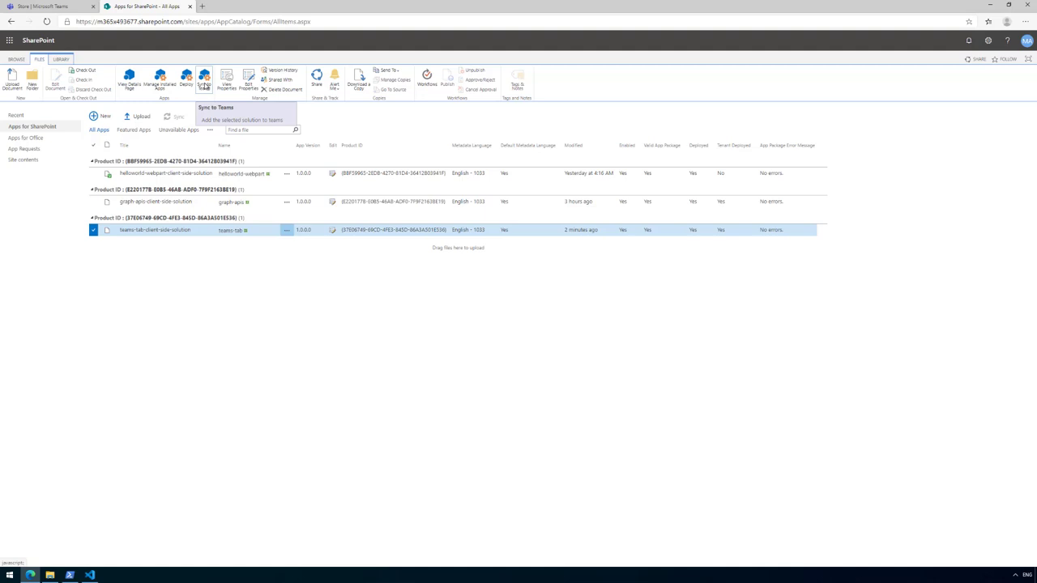
left_click(204, 84)
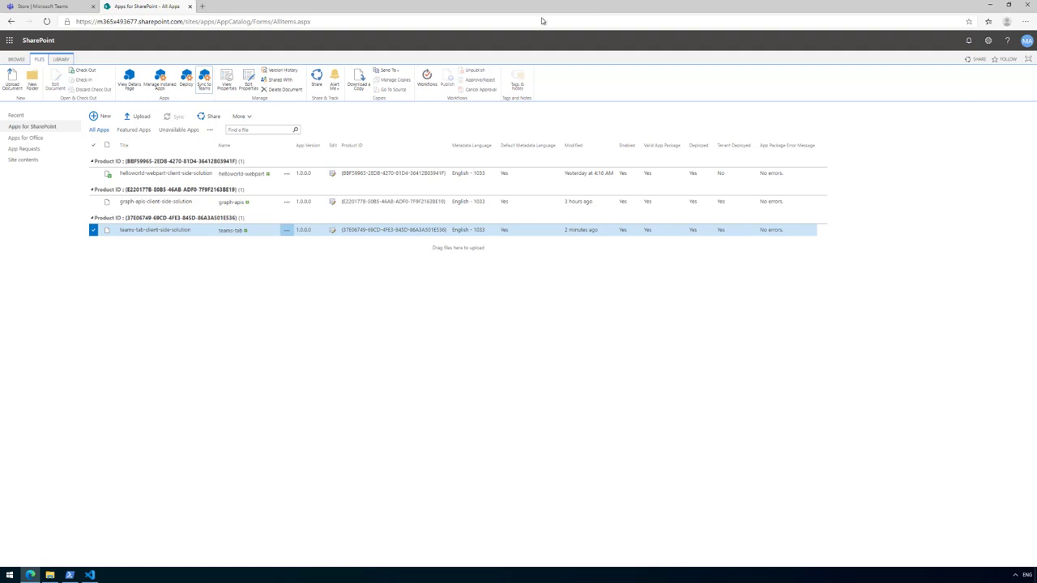
Switch back to Microsoft Teams and show the Built for Contoso category in the app store.
left_click(39, 6)
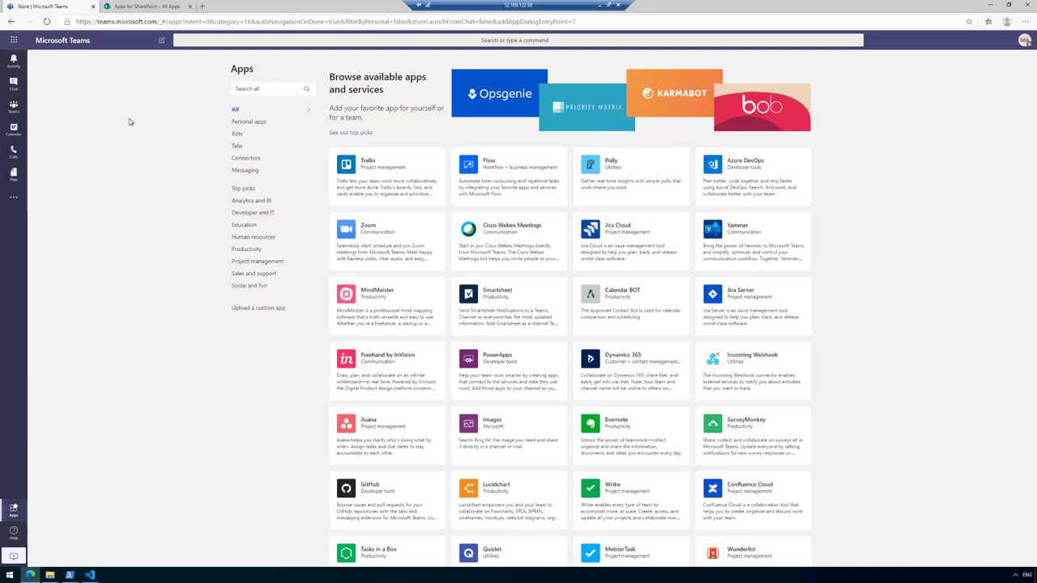
left_click(14, 196)
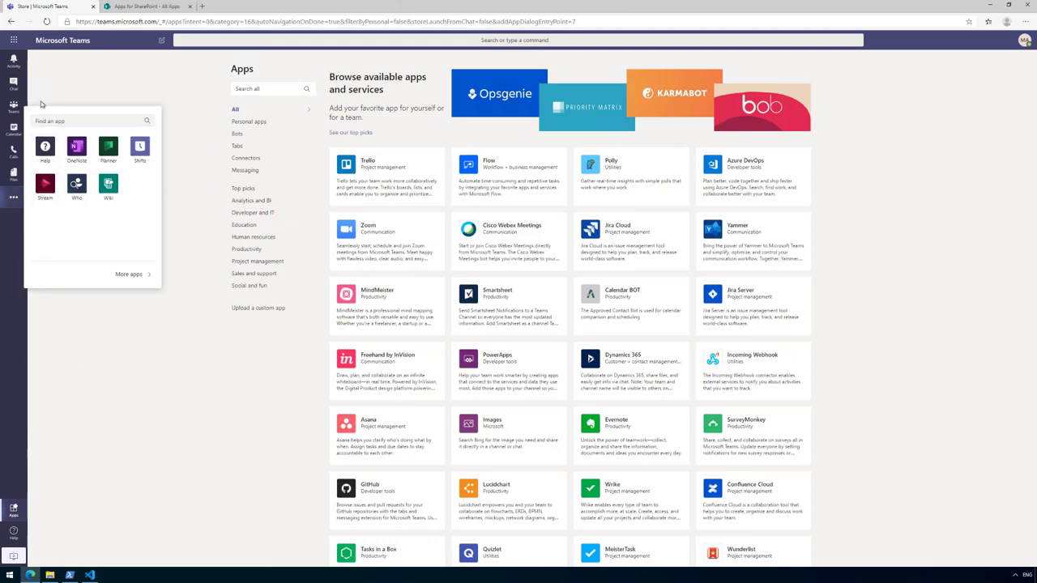
key("Escape")
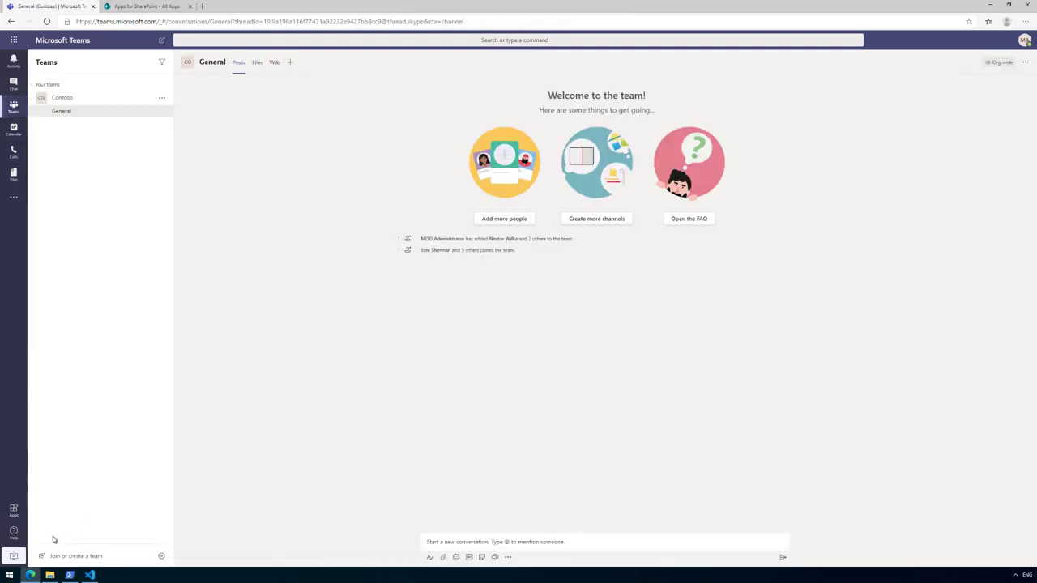
left_click(13, 511)
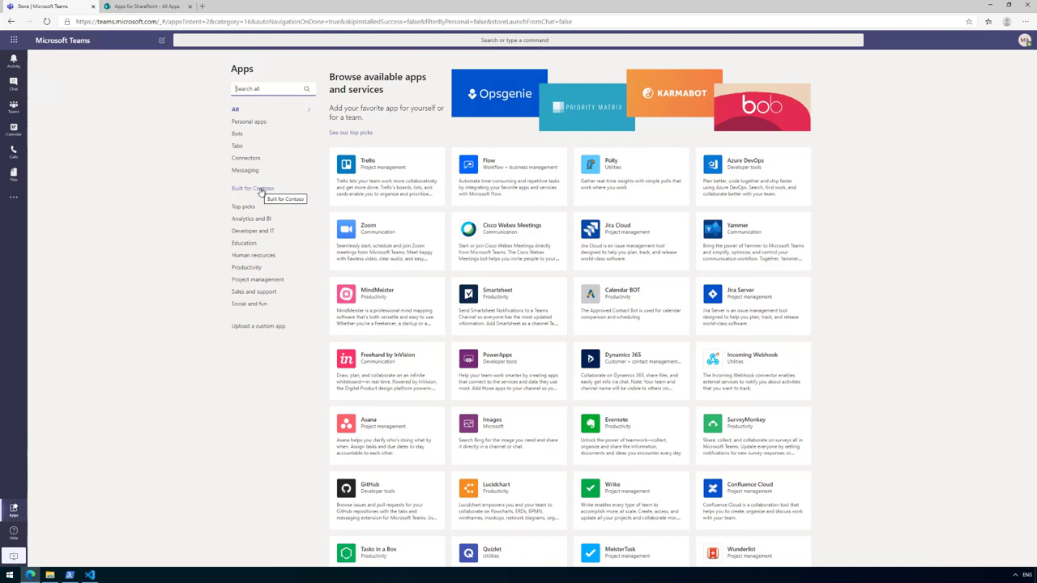
left_click(261, 192)
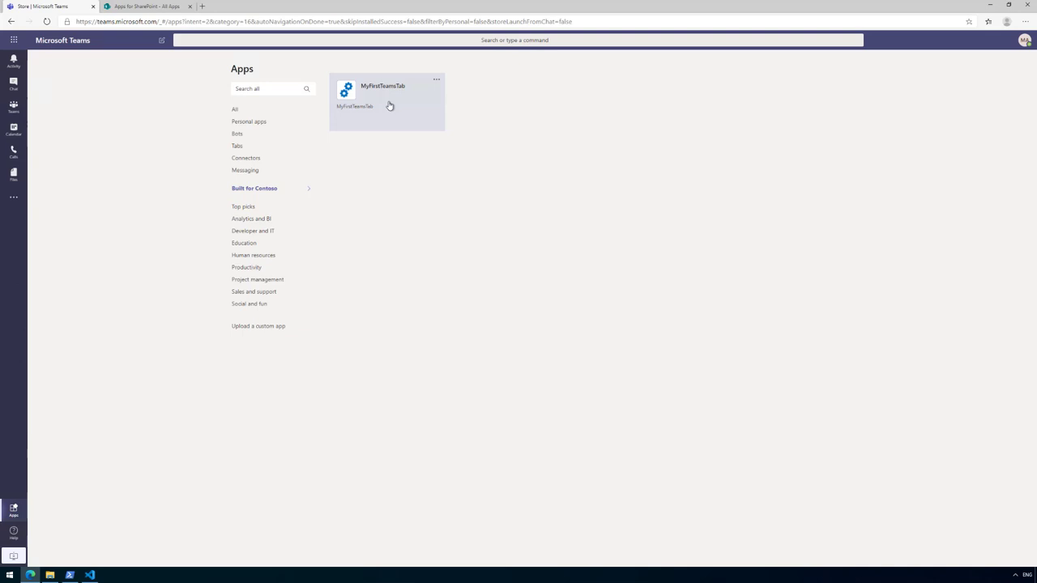
Start adding a tab to the Contoso team's General channel and choose the MyFirstTeamsTab app for it.
left_click(14, 108)
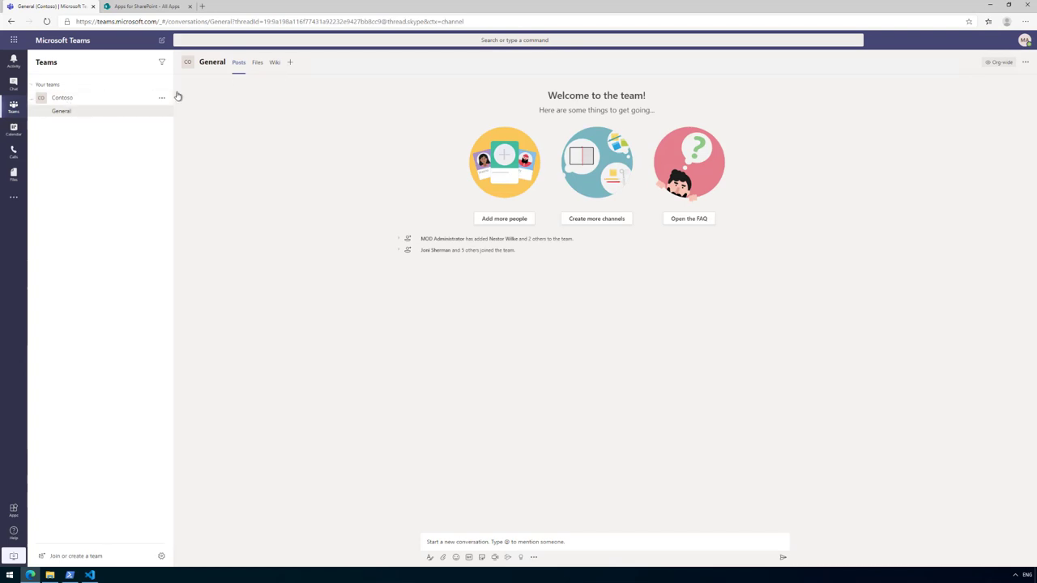
left_click(291, 62)
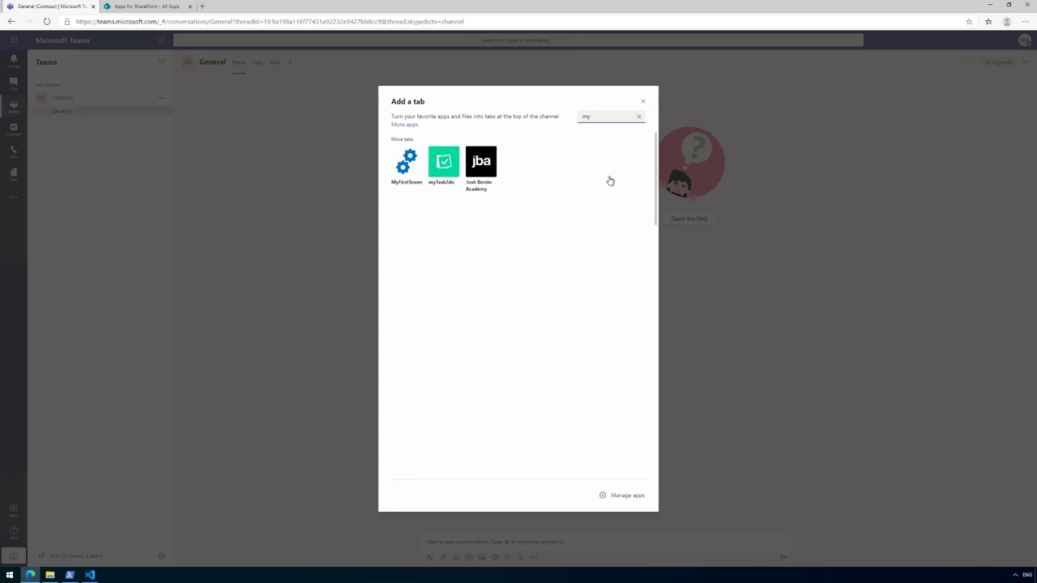
key("ctrl+a")
key("BackSpace")
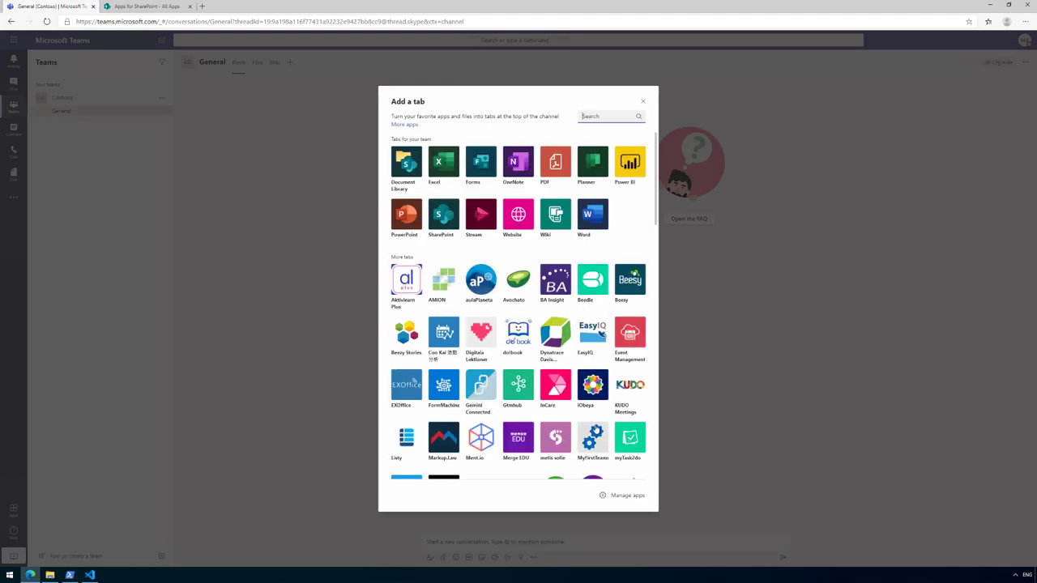
left_click(598, 446)
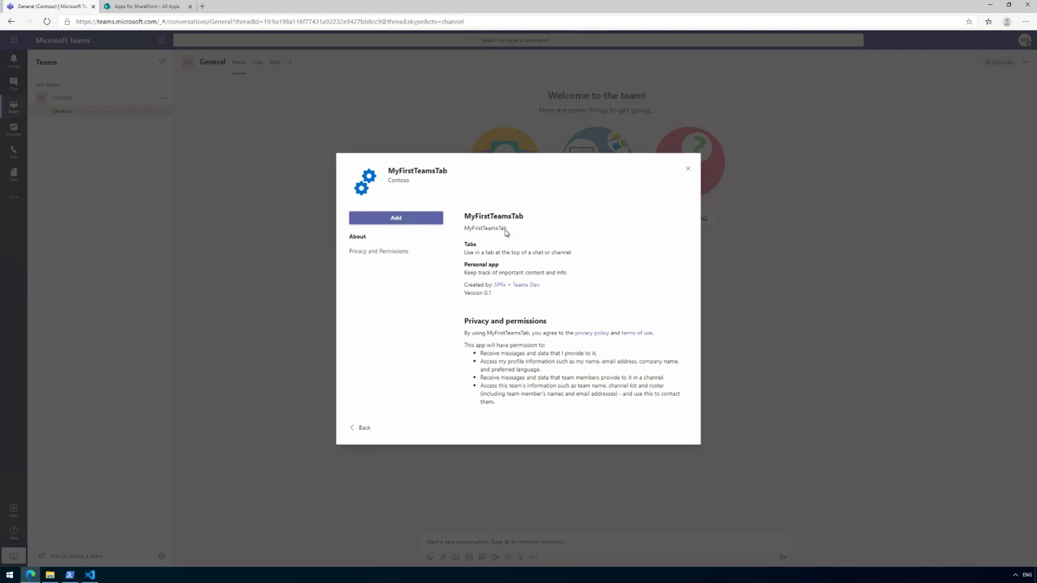
Add the MyFirstTeamsTab app and save it as a channel tab, with a post to the channel about it.
left_click_drag(490, 228, 507, 228)
left_click(484, 229)
double_click(488, 215)
double_click(489, 228)
left_click(396, 218)
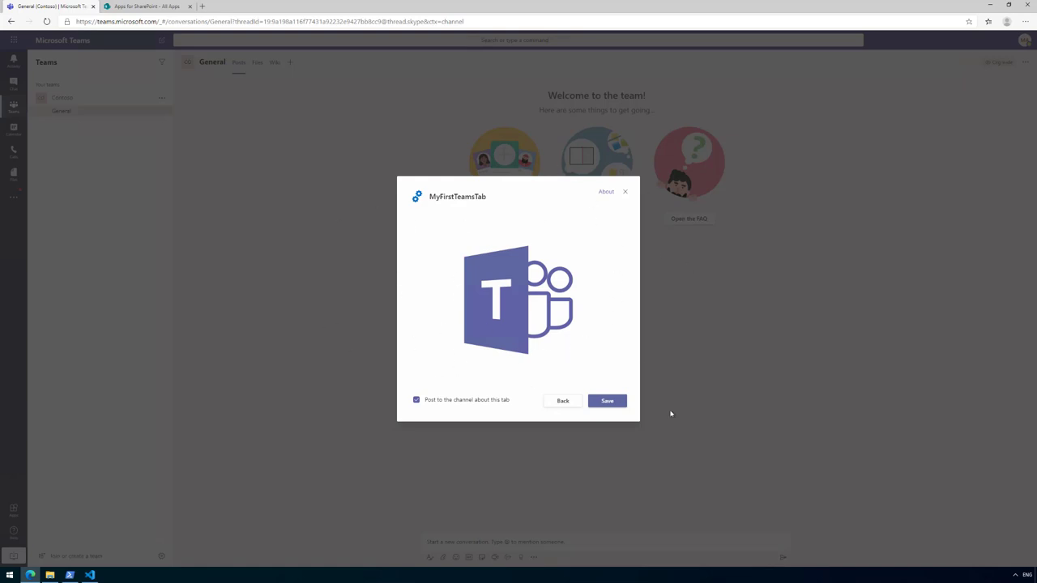
left_click(616, 406)
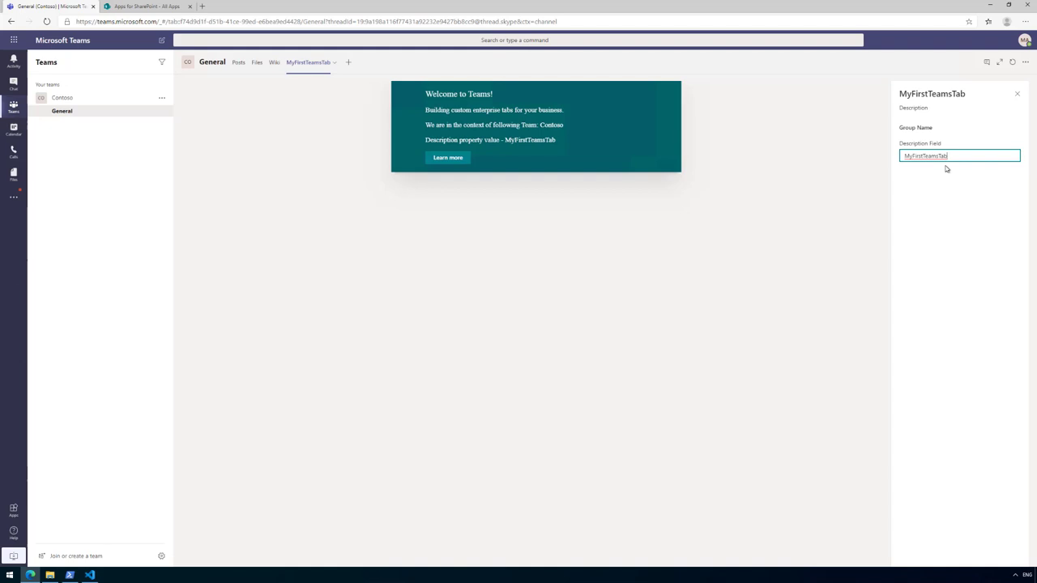
Set the MyFirstTeamsTab tab's Description Field to "Configure the web part" in its settings and close the settings pane.
left_click(1017, 94)
left_click(333, 63)
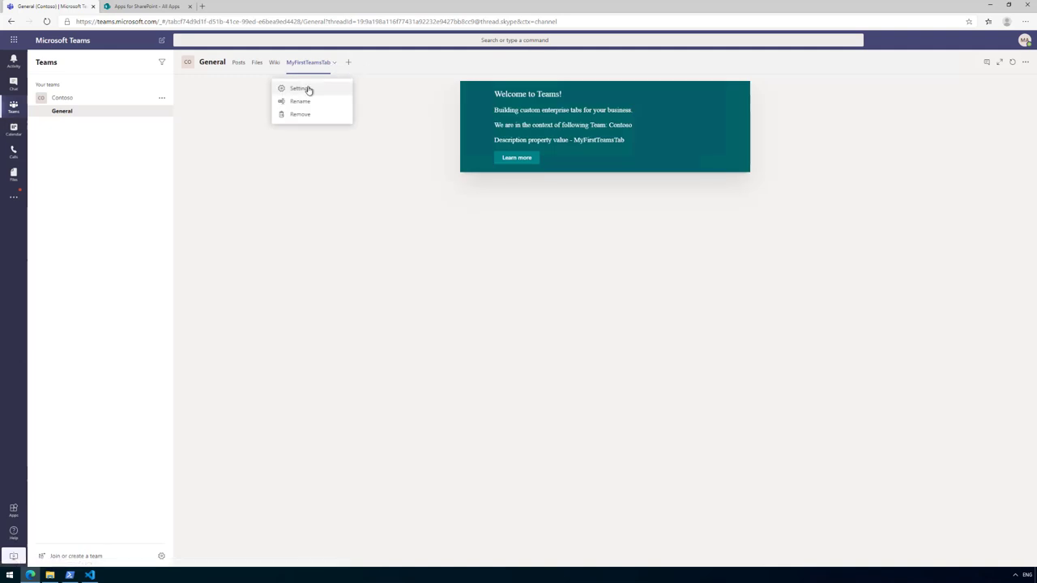
left_click(320, 89)
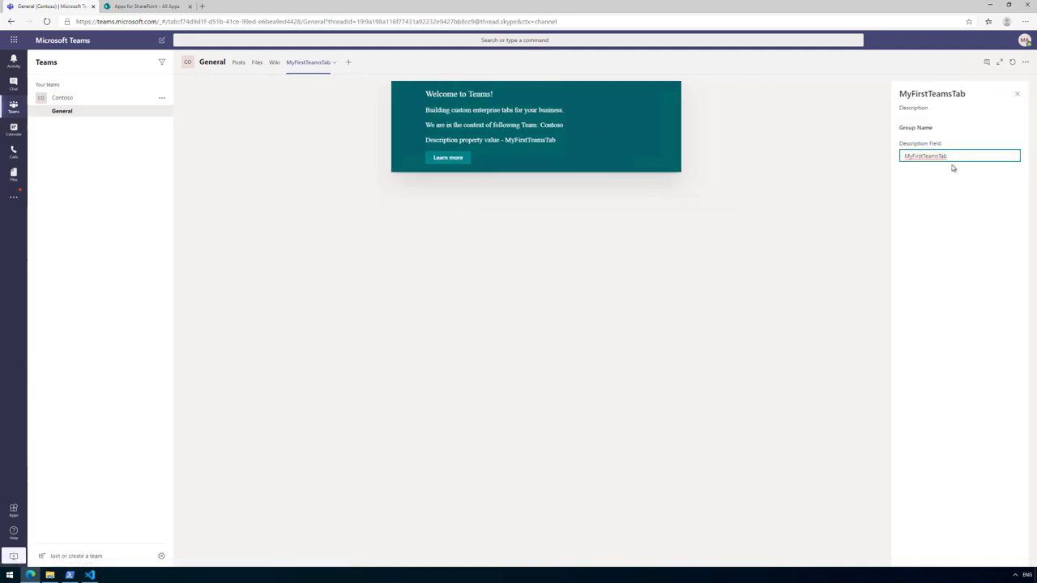
key("ctrl+a")
type("Chang")
key("ctrl+a")
type("Congiur")
key("BackSpace")
type("figr")
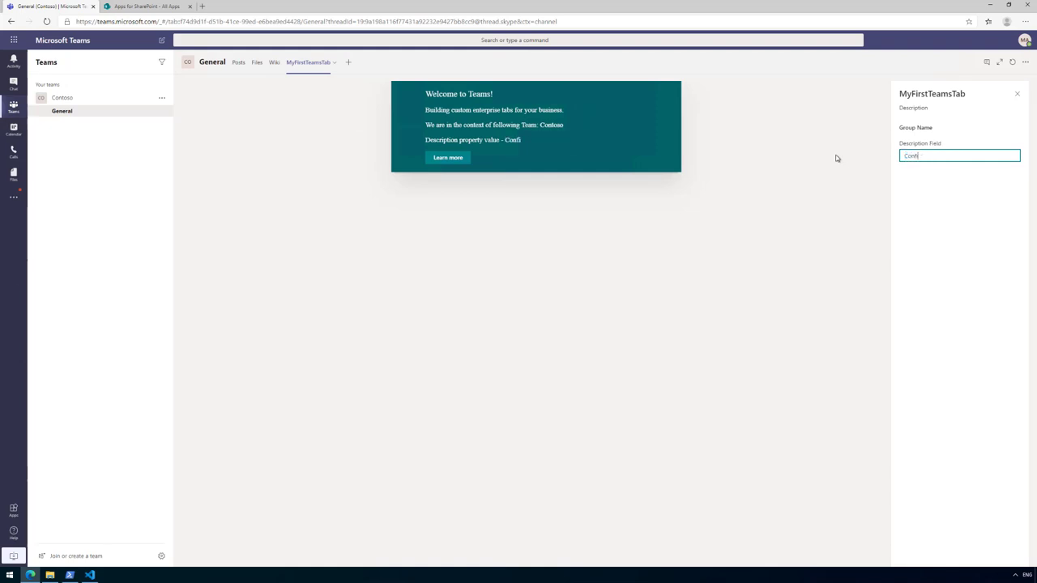
key("BackSpace")
type("ure the web part")
left_click(695, 197)
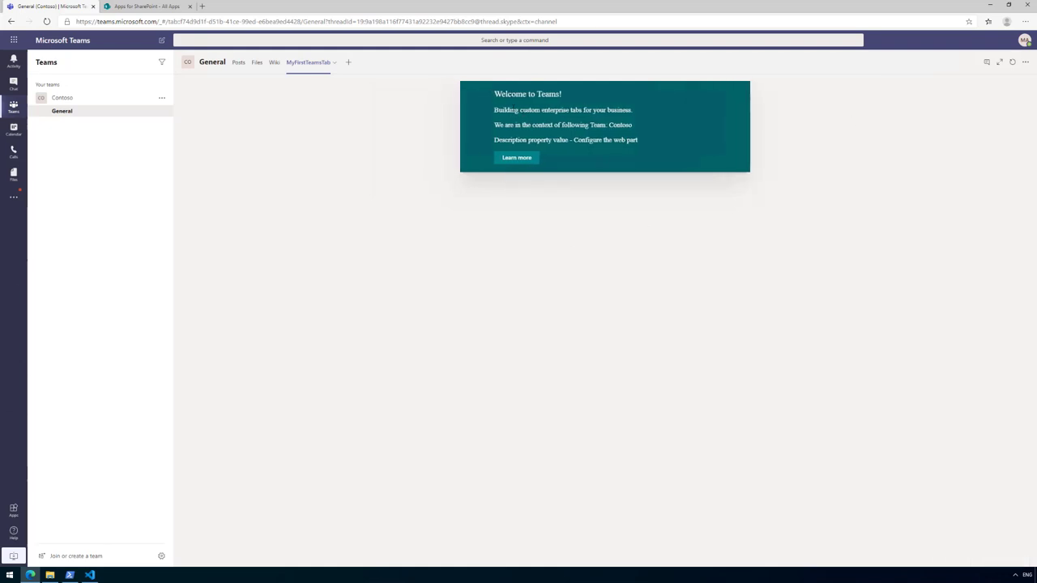
left_click_drag(508, 94, 551, 95)
left_click(550, 95)
Open the SharePoint group site in a new browser tab and create a page from the Blank template.
left_click(201, 7)
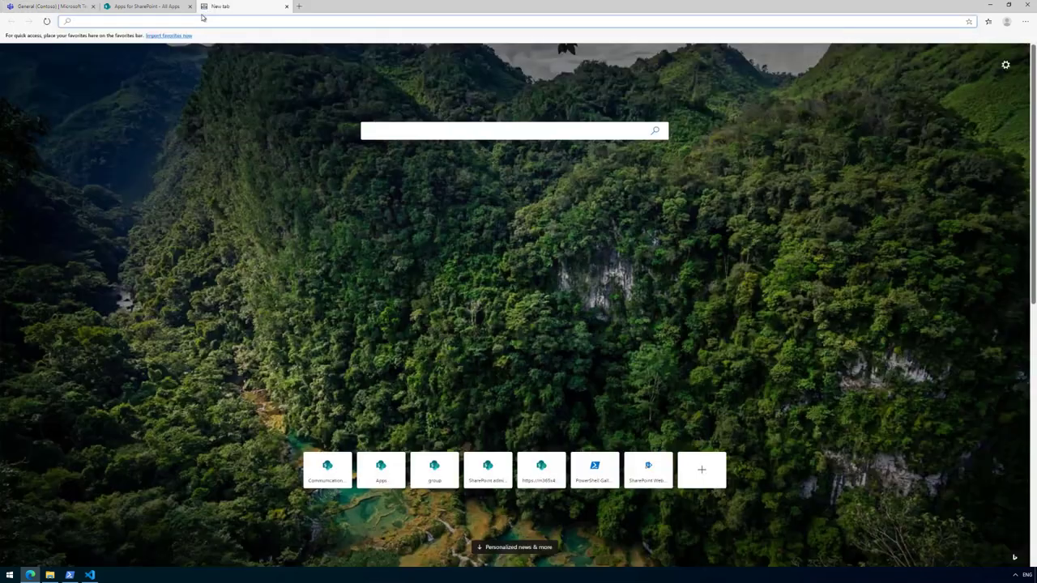
left_click(436, 474)
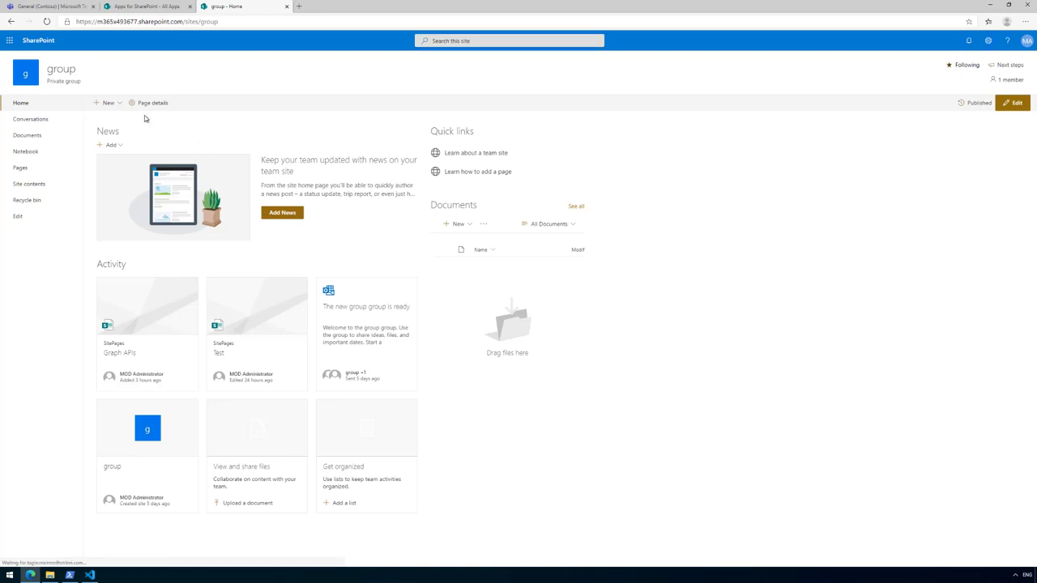
left_click(988, 41)
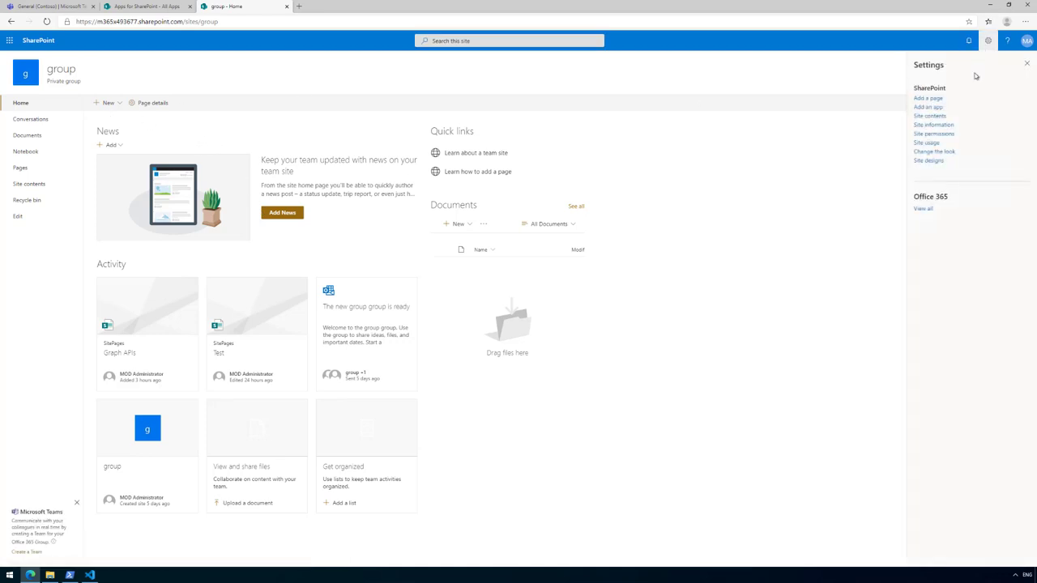
left_click(932, 99)
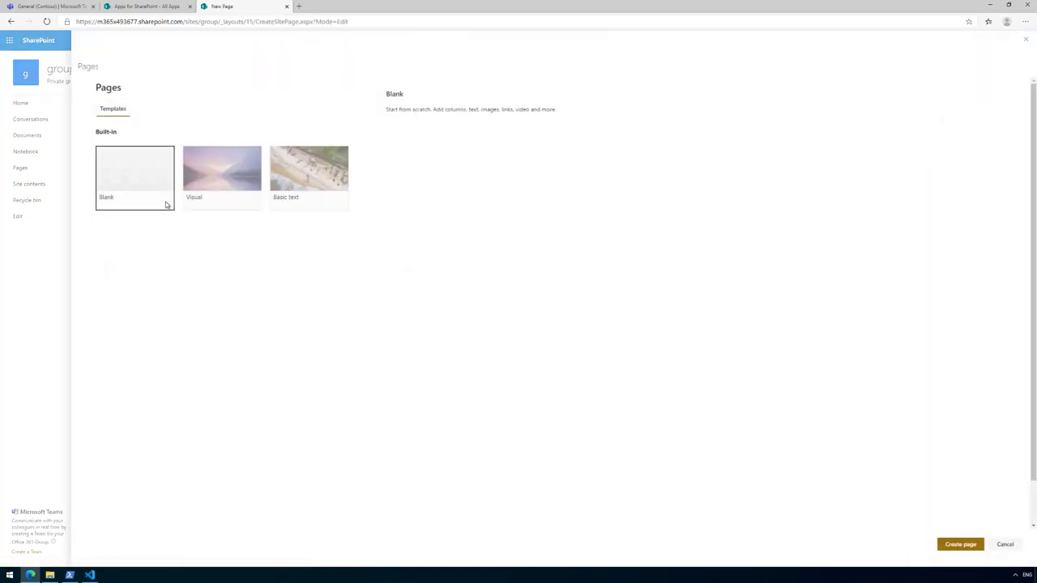
left_click(959, 544)
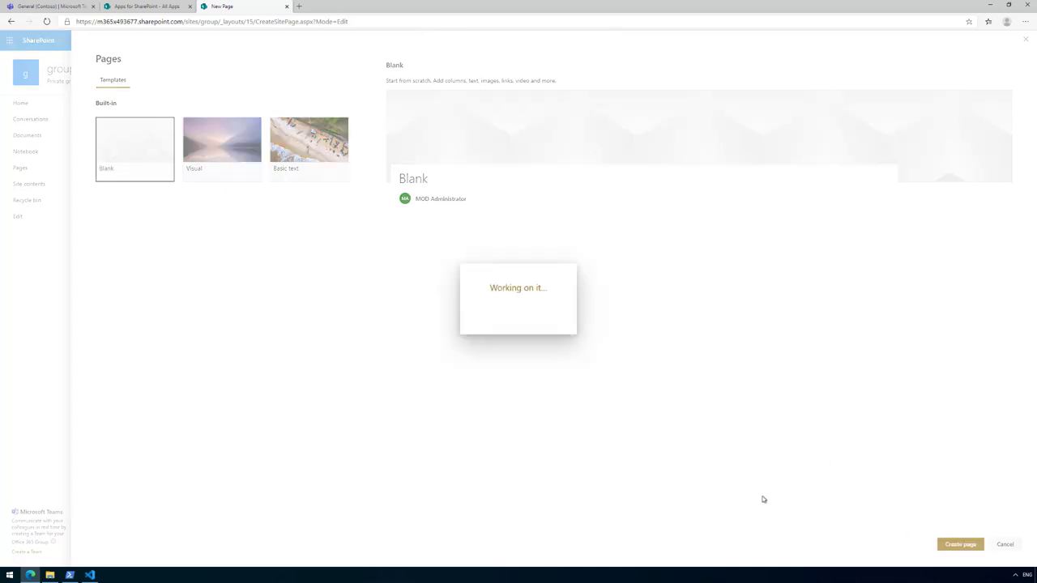
Title the new page "teams demo".
type("teawms")
key("BackSpace")
key("BackSpace")
key("BackSpace")
key("BackSpace")
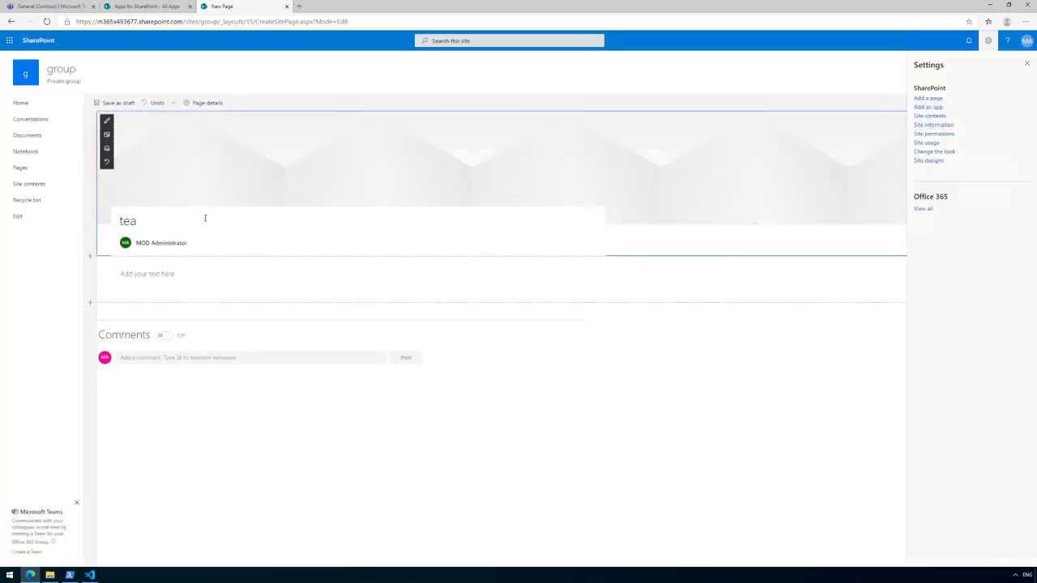
type("ams demo")
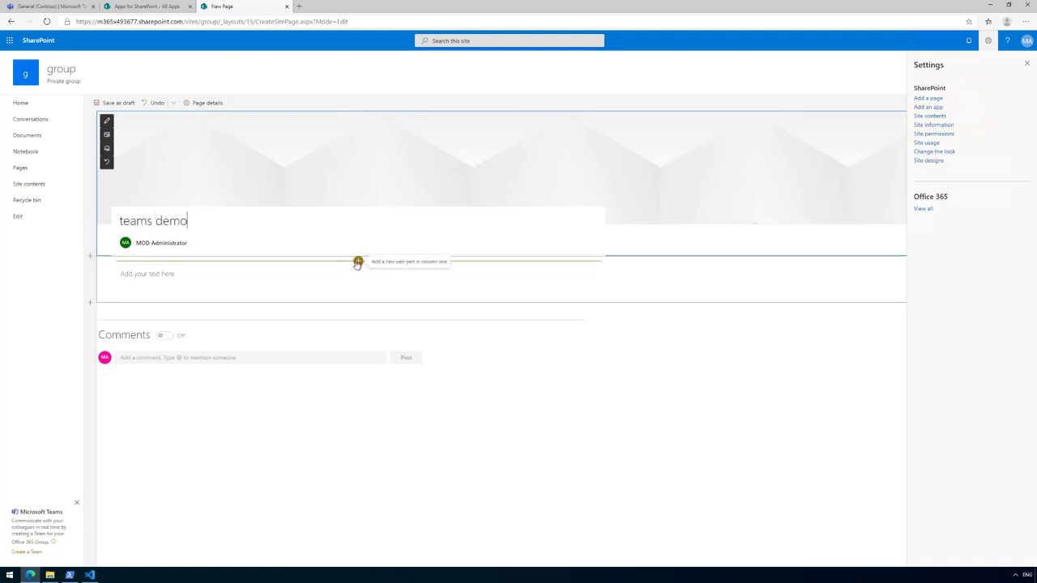
Find the MyFirstTeamsTab web part by searching for "tab" and add it to the page's first column.
left_click(358, 263)
type("tab")
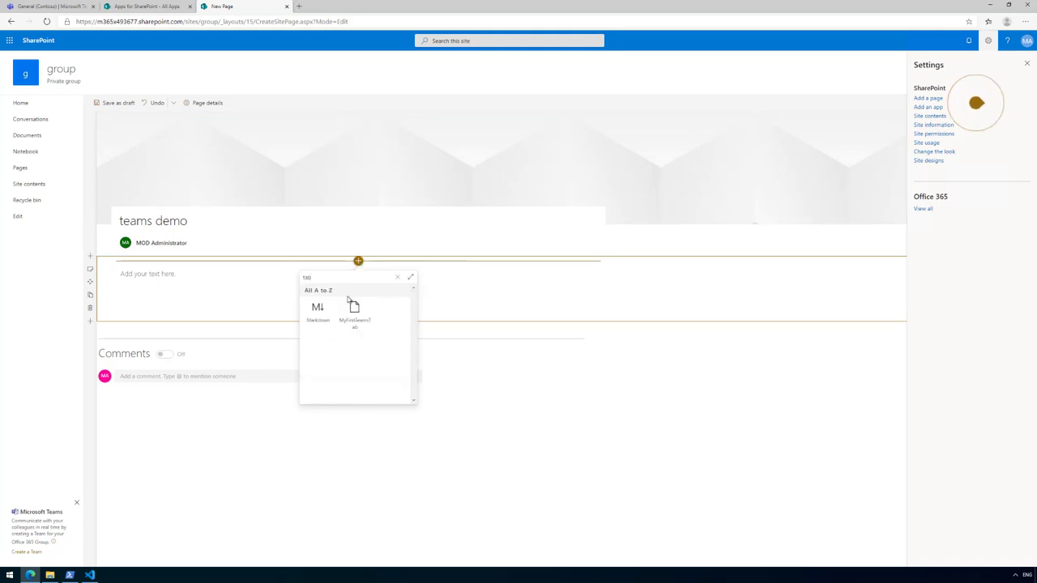
left_click(355, 316)
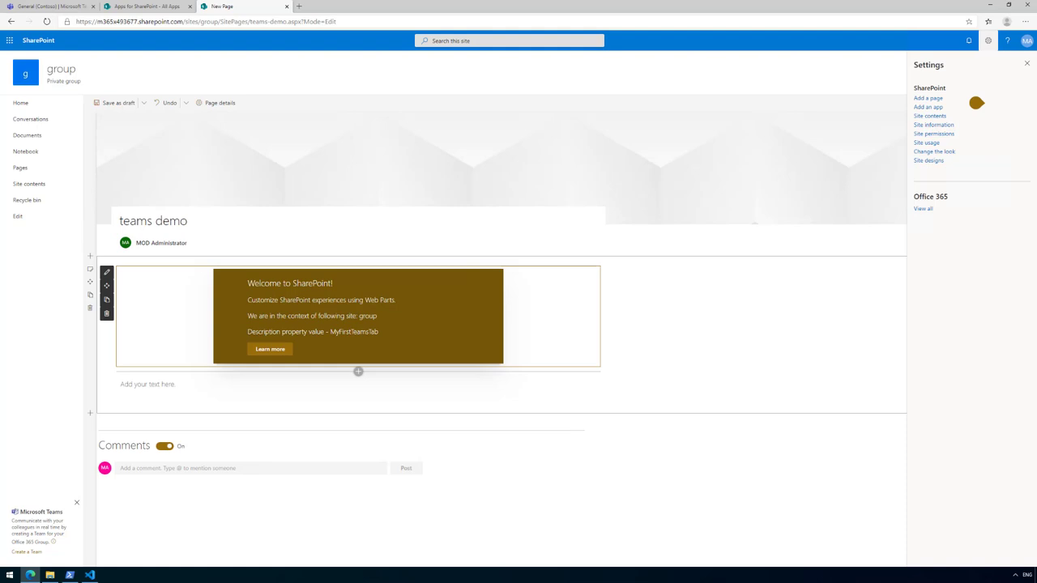
Return to Microsoft Teams and examine the management options of MyFirstTeamsTab under Built for Contoso in the app store.
left_click(165, 7)
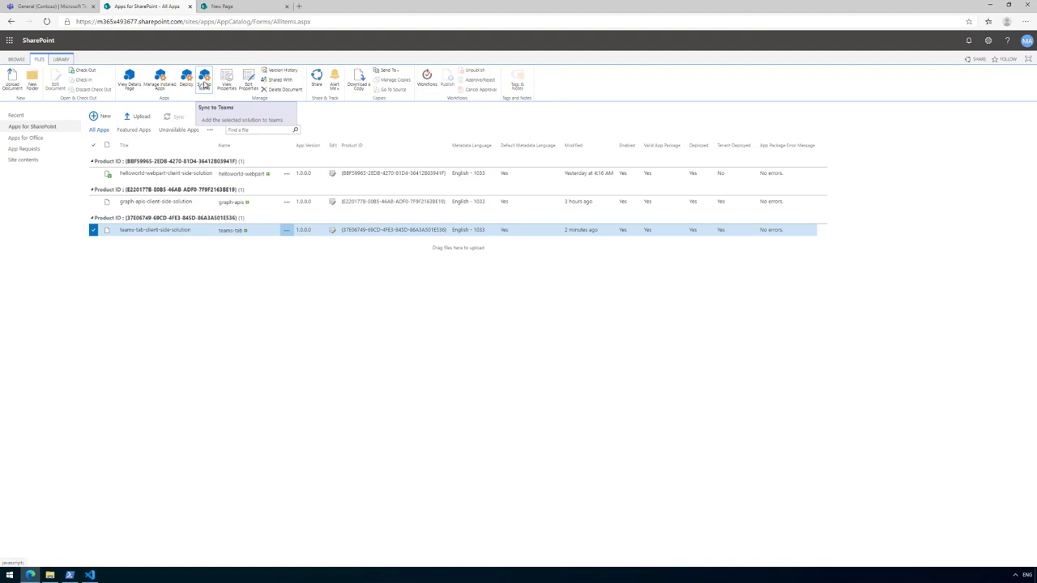
left_click(50, 6)
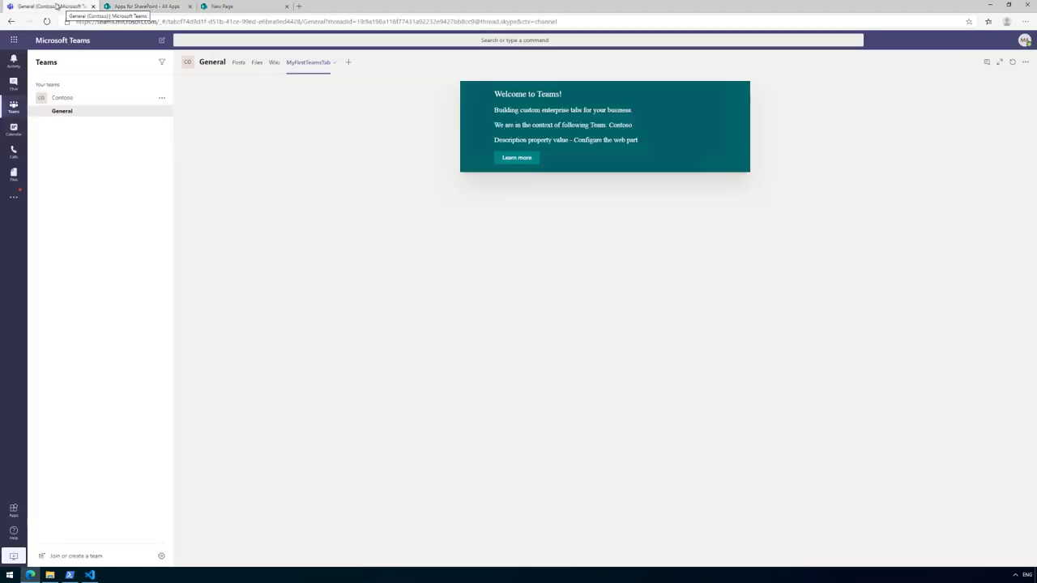
left_click(13, 510)
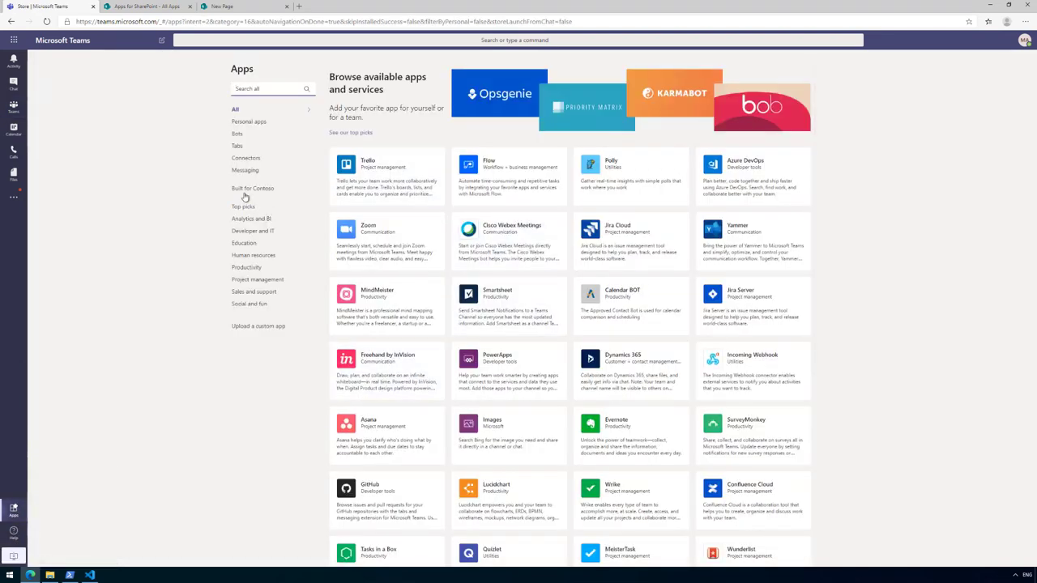
left_click(245, 193)
left_click(438, 82)
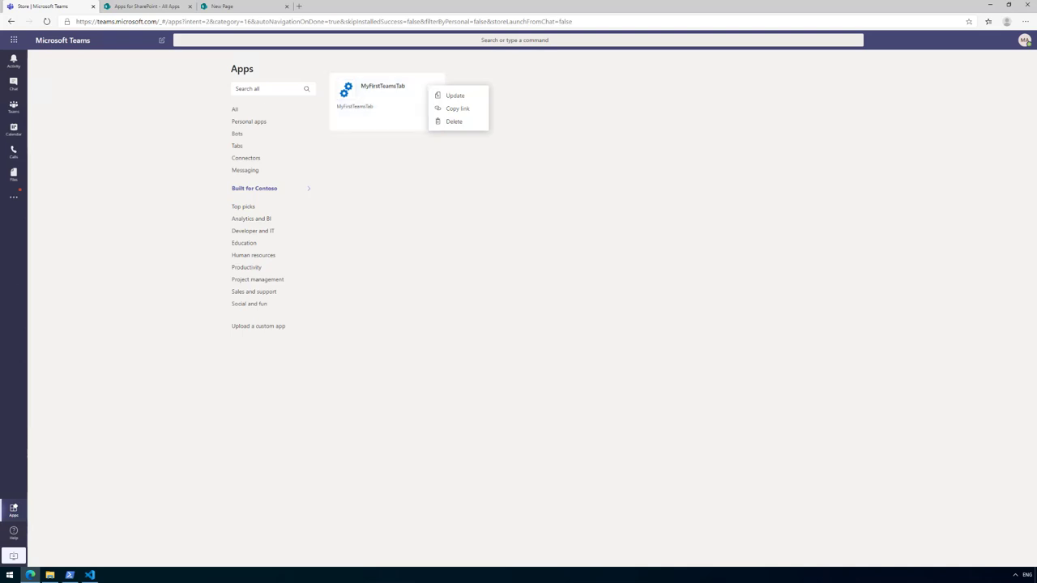
Switch to Visual Studio Code and check the TeamsPersonalApp entry in supportedHosts of MyFirstTeamsTabWebPart.manifest.json.
left_click(13, 200)
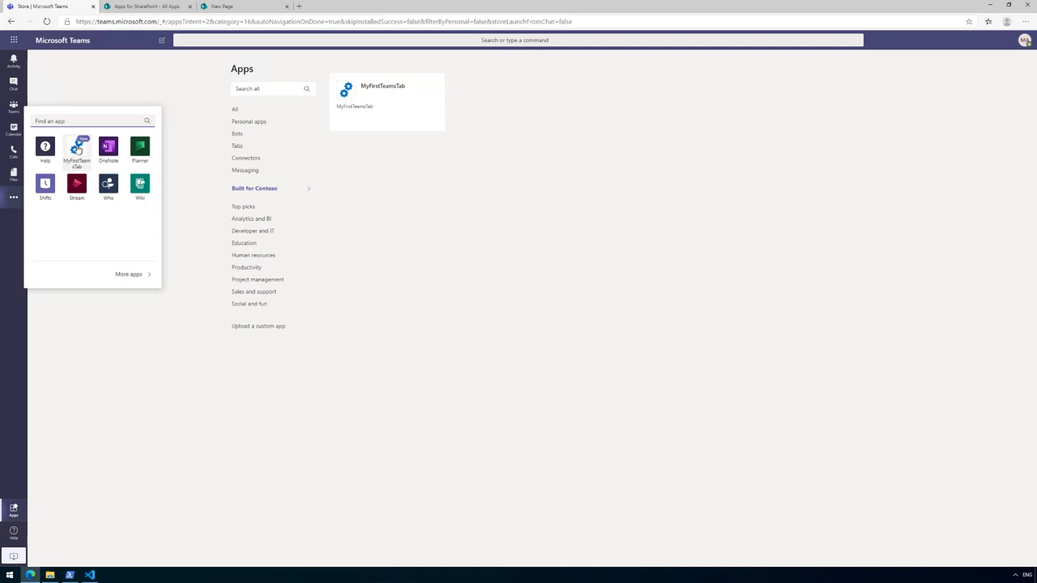
key("alt+Tab")
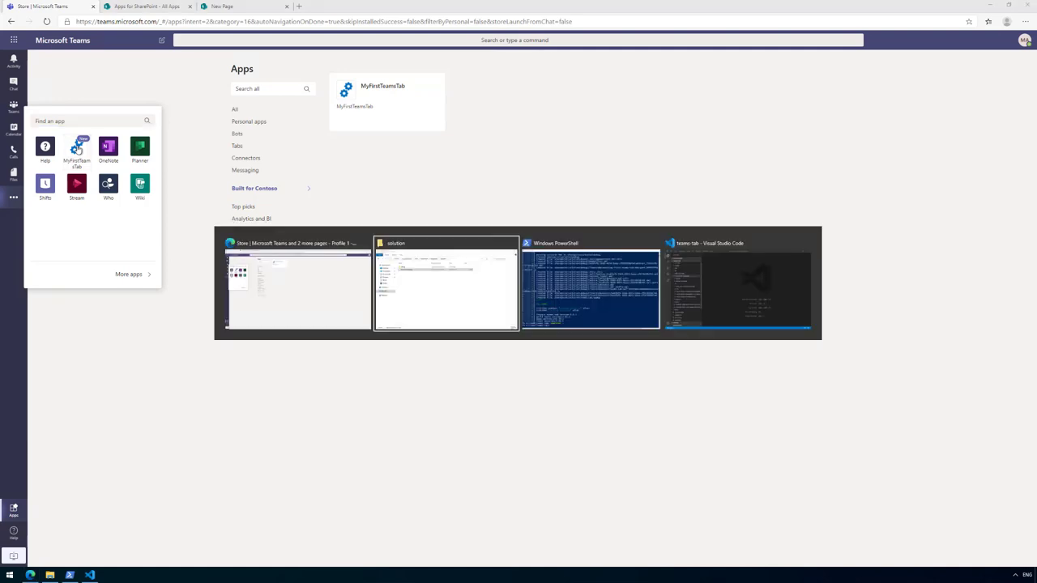
key("alt+Tab")
key("alt+Tab")
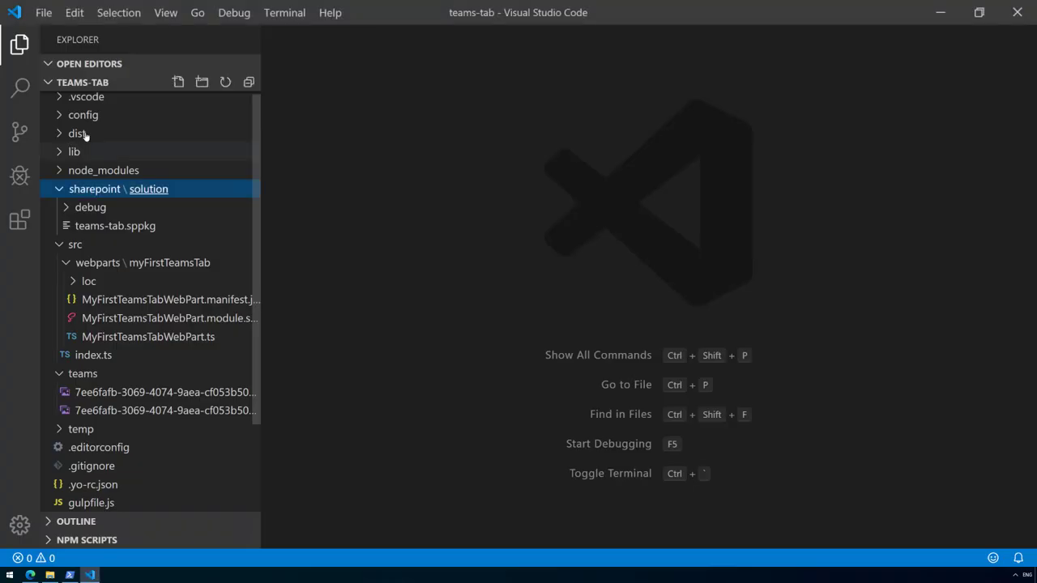
left_click(201, 302)
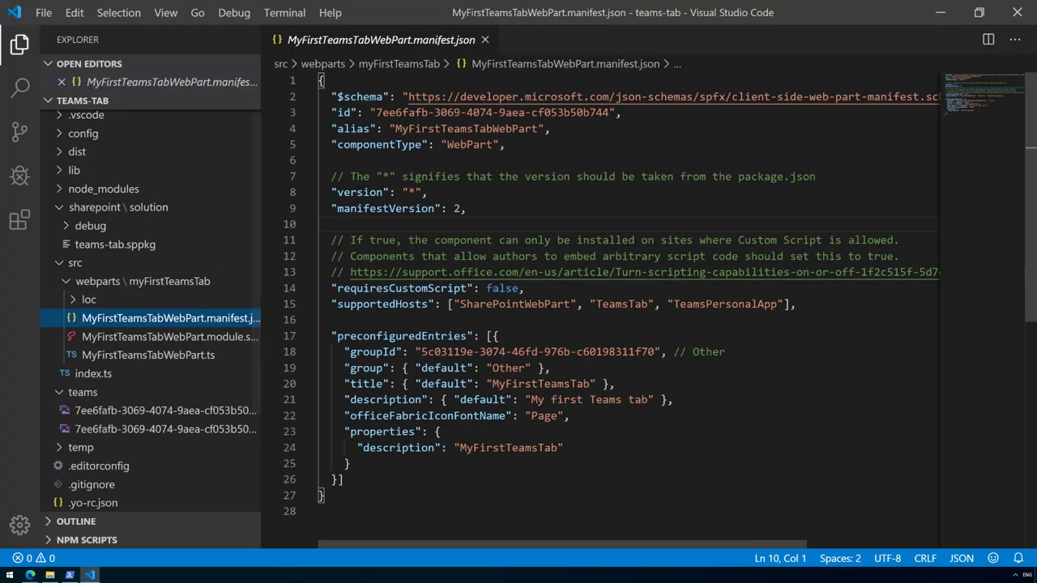
double_click(720, 304)
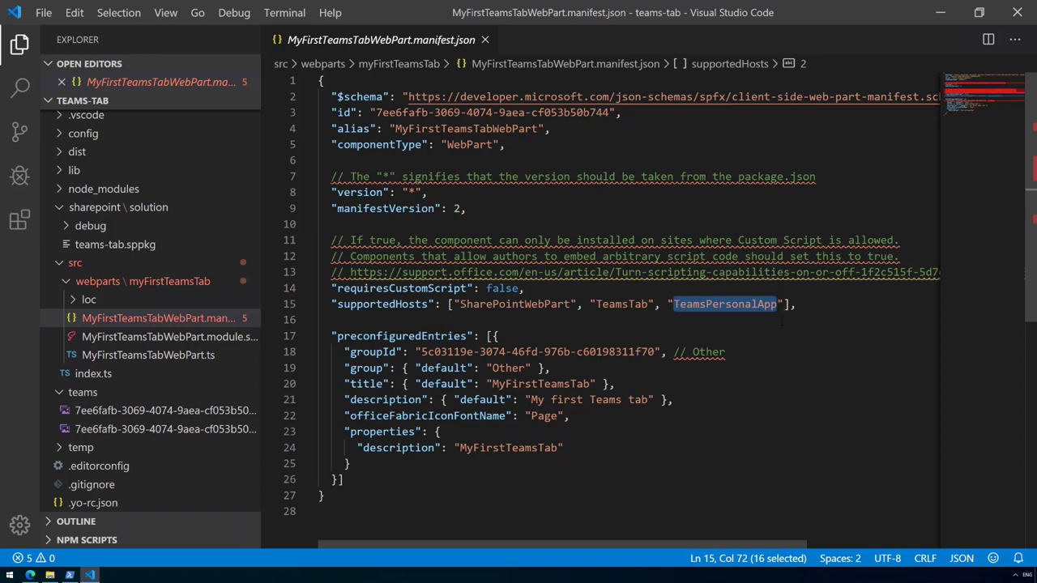
Return to Microsoft Teams, launch MyFirstTeamsTab as a personal app and dismiss the read receipts notice.
key("alt+Tab")
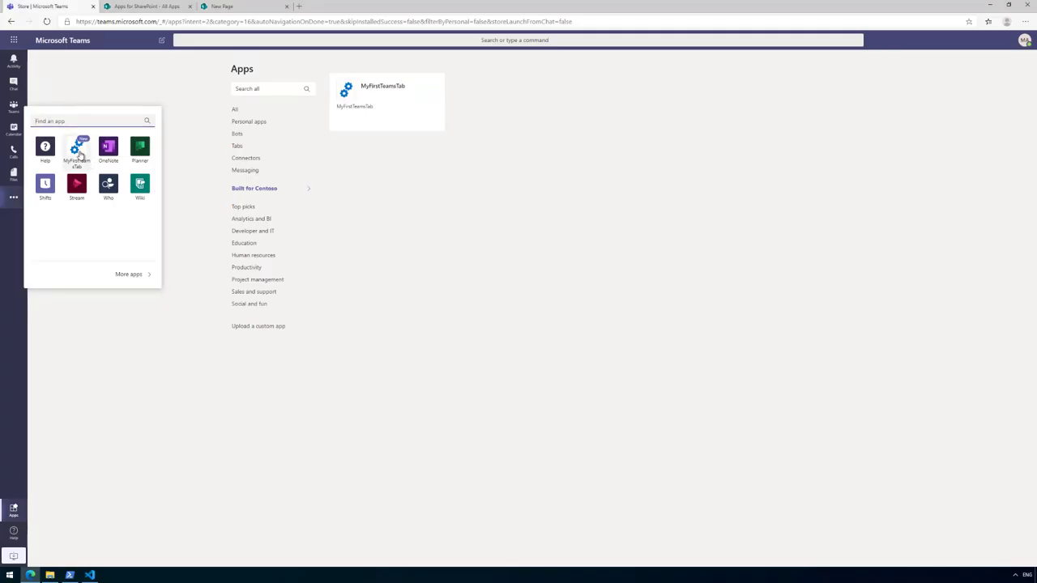
left_click(79, 154)
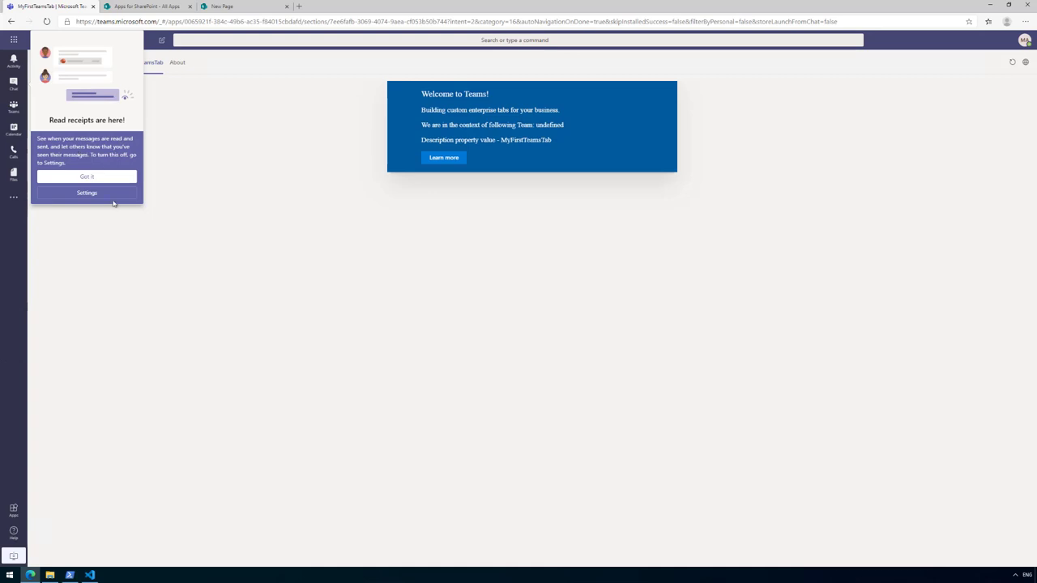
left_click(91, 178)
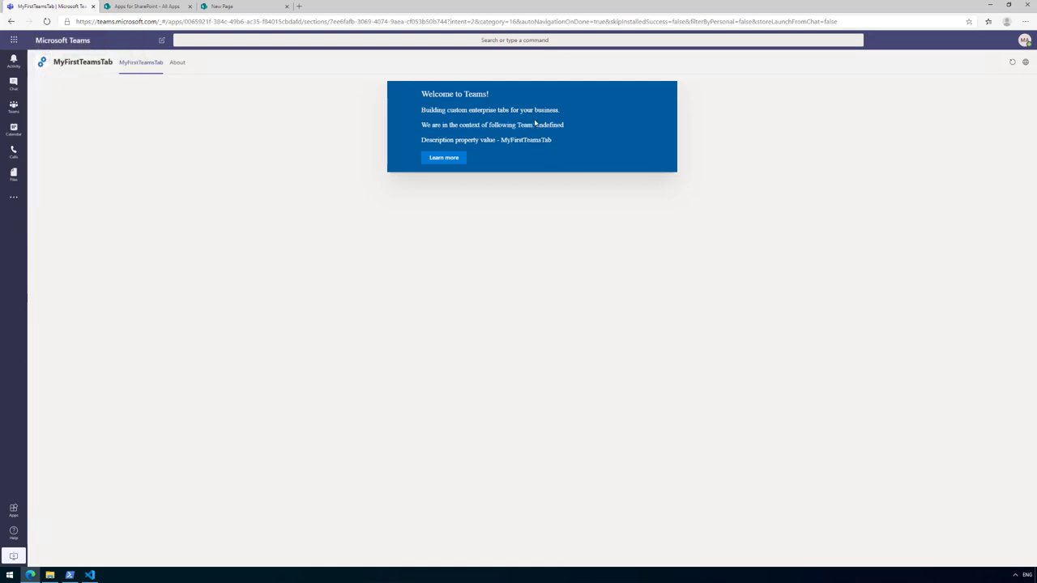
Compare the team context line in the personal app with the one in the Contoso General channel's MyFirstTeamsTab tab.
left_click_drag(481, 125, 567, 129)
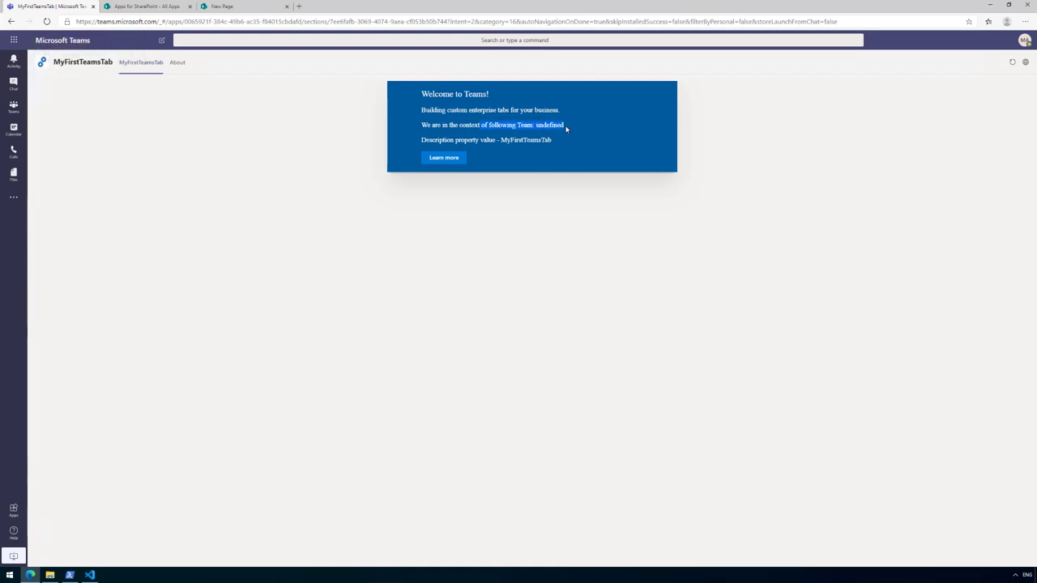
left_click(566, 128)
double_click(550, 126)
left_click(13, 106)
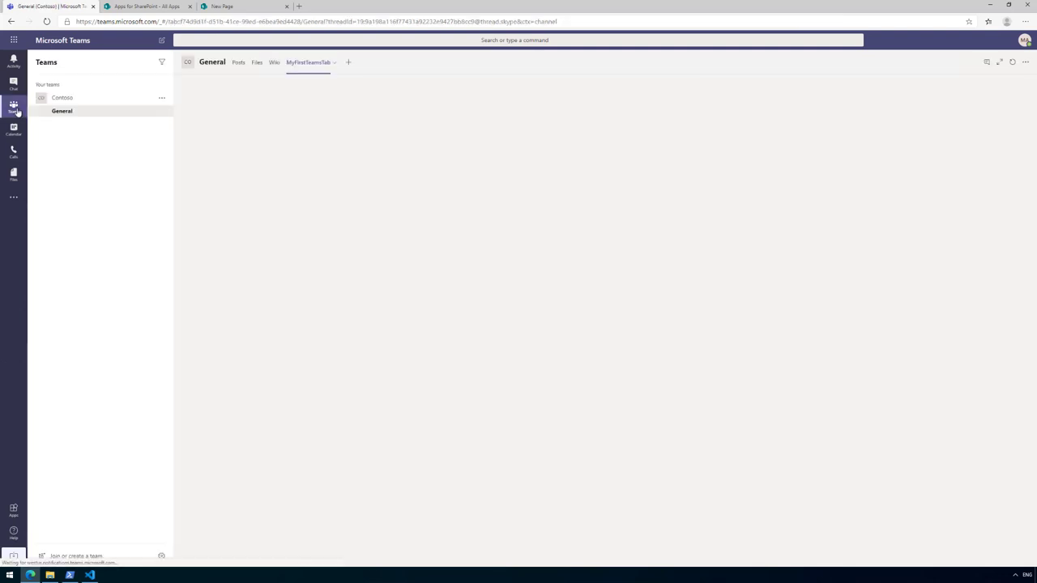
double_click(630, 126)
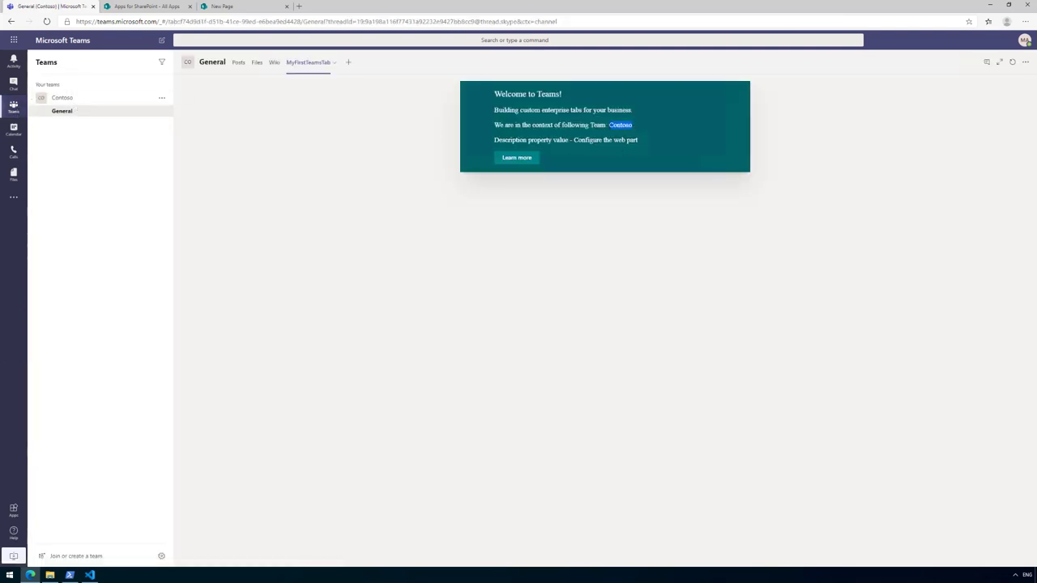
Switch to Visual Studio Code and examine how MyFirstTeamsTabWebPart.ts builds siteTabTitle from the Microsoft Teams context's teamName.
key("alt+Tab")
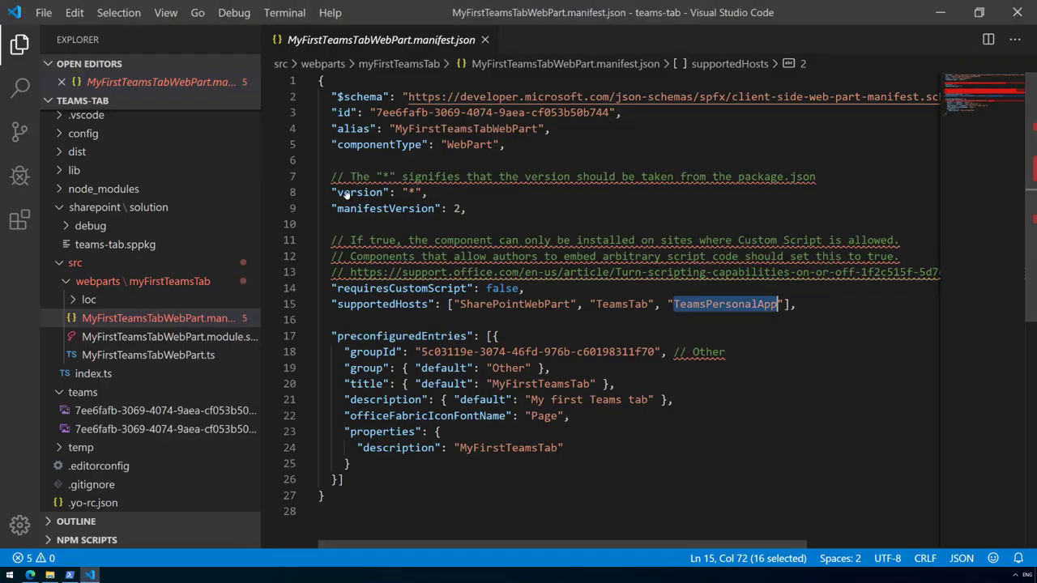
left_click(148, 355)
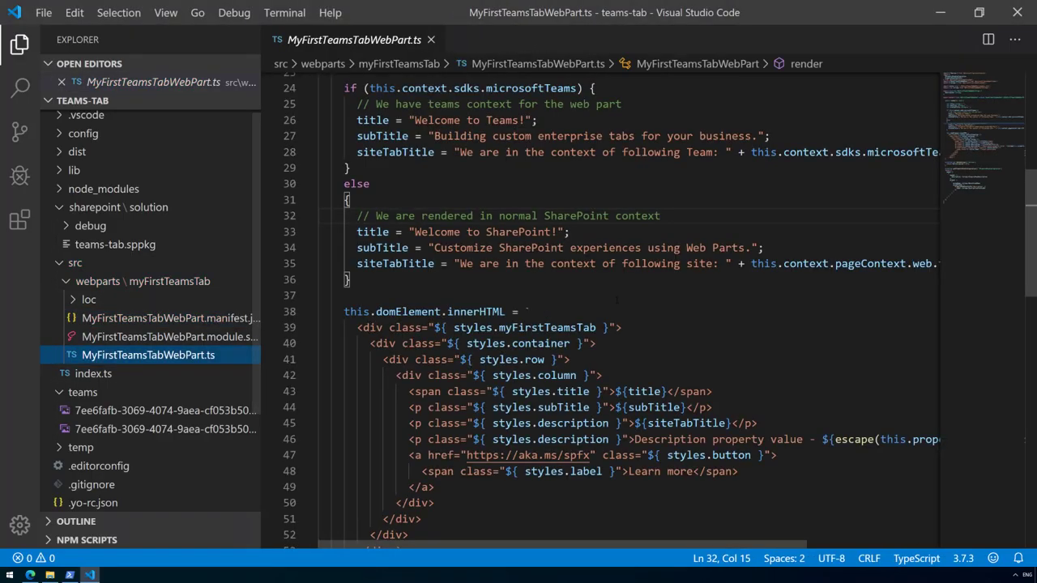
scroll(635, 311, "down", 1)
scroll(636, 286, "up", 2)
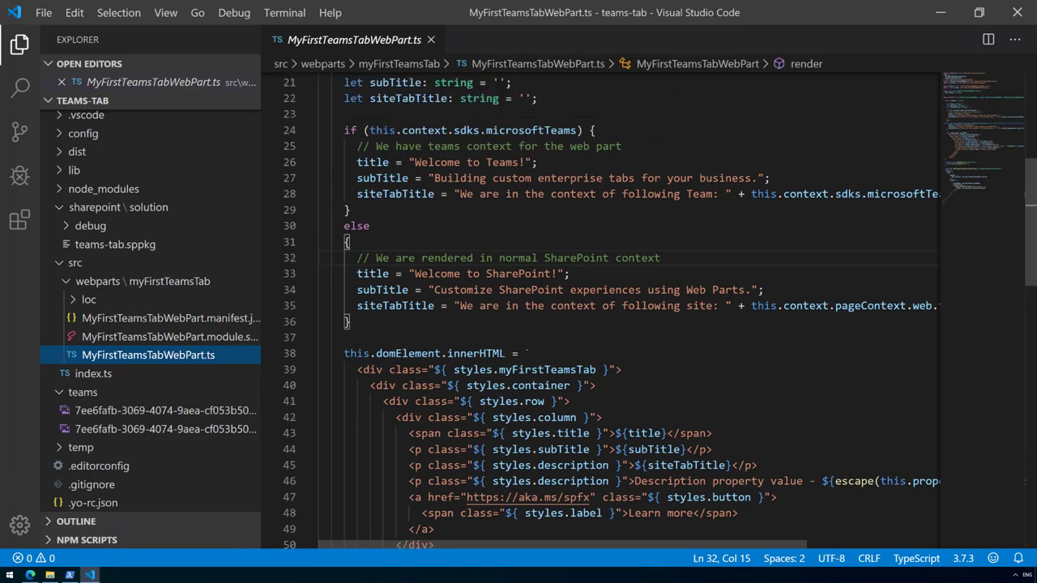
left_click_drag(458, 194, 723, 194)
left_click(784, 193)
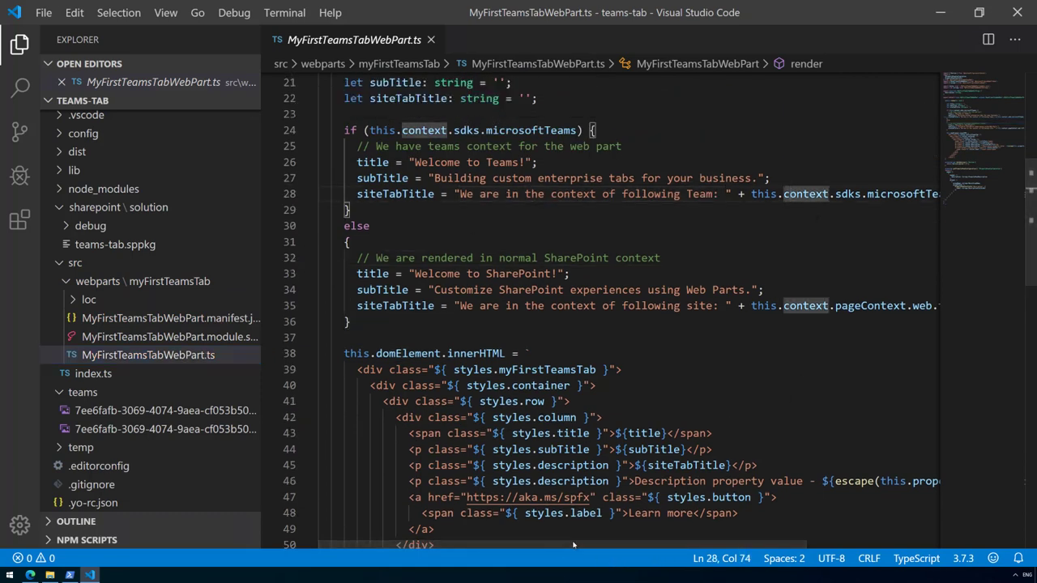
left_click_drag(578, 549, 712, 549)
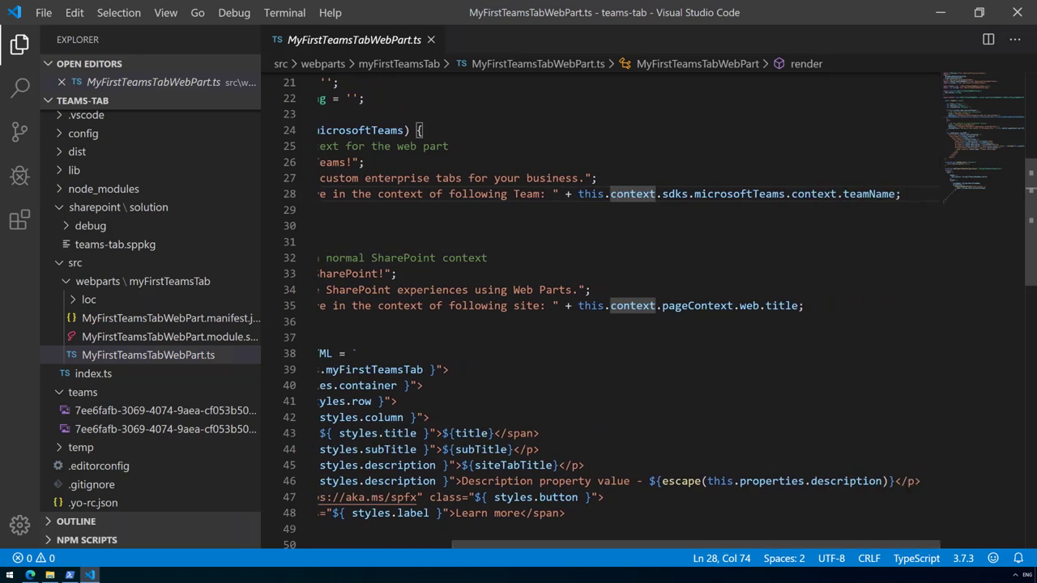
double_click(740, 194)
double_click(869, 194)
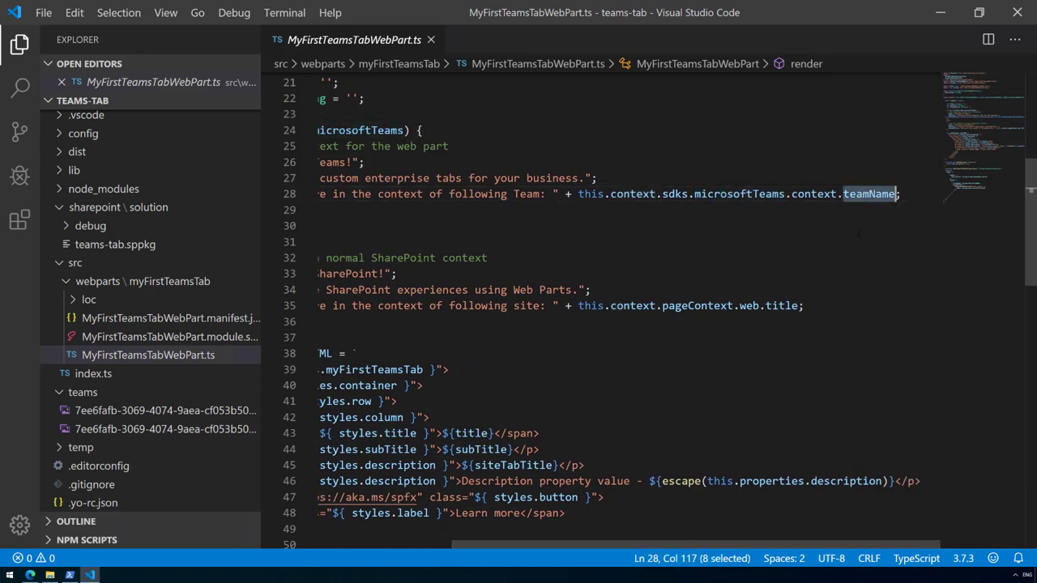
key("Home")
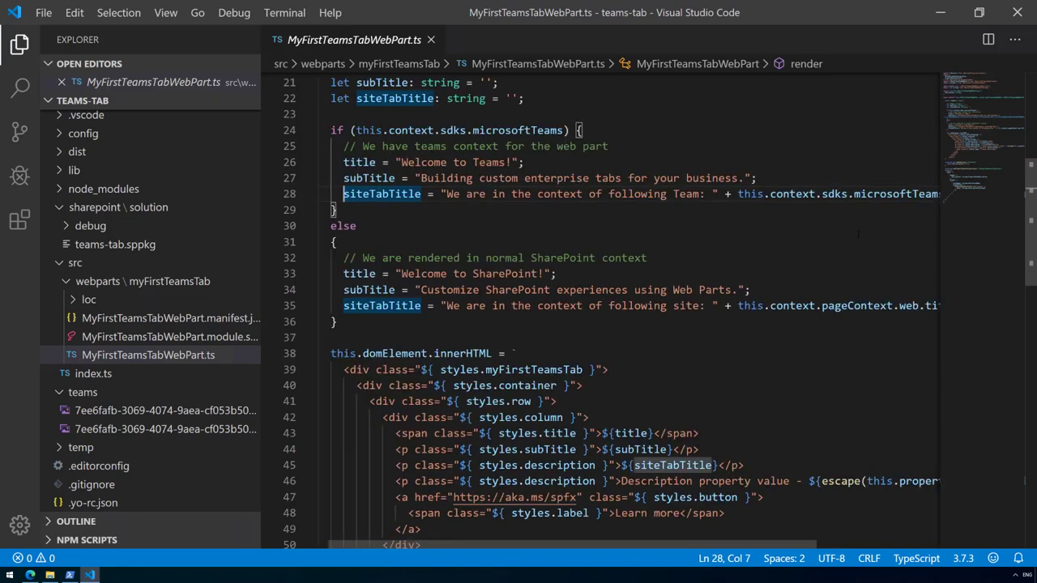
Return to Microsoft Teams, reopen the MyFirstTeamsTab personal app and view its About page before going back to its main page.
key("alt+Tab")
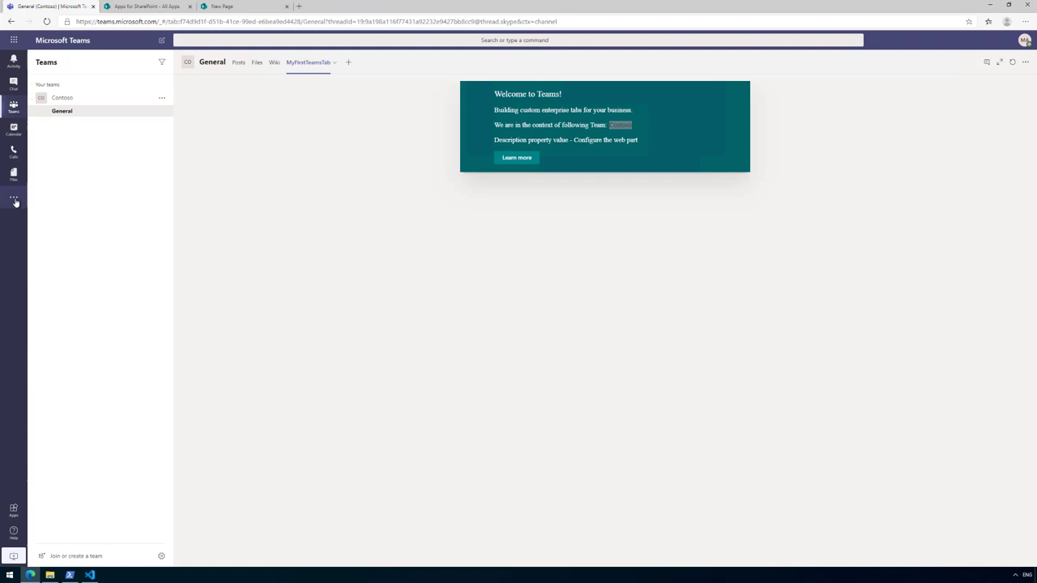
left_click(14, 202)
left_click(78, 154)
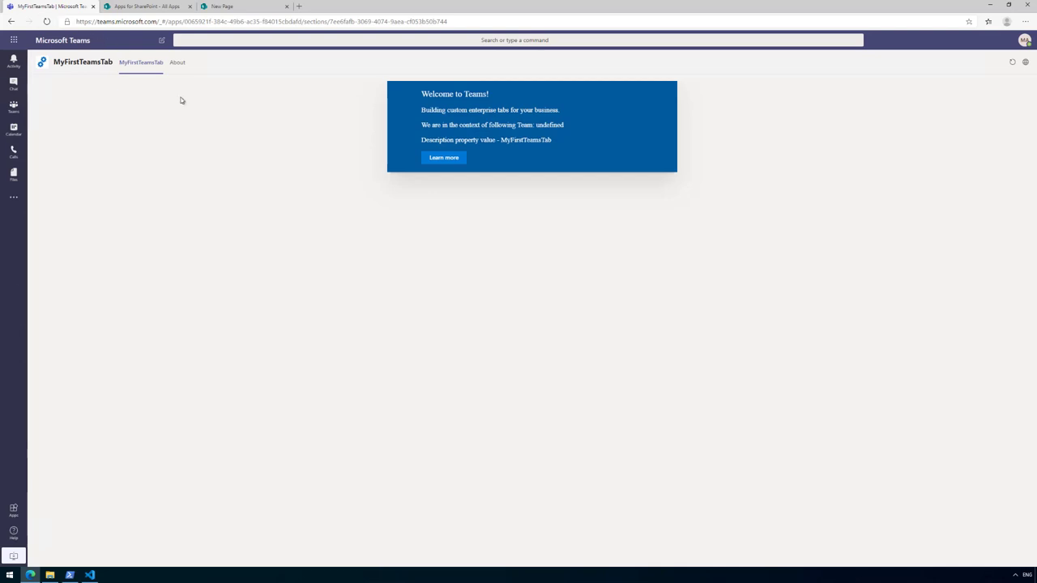
left_click(177, 64)
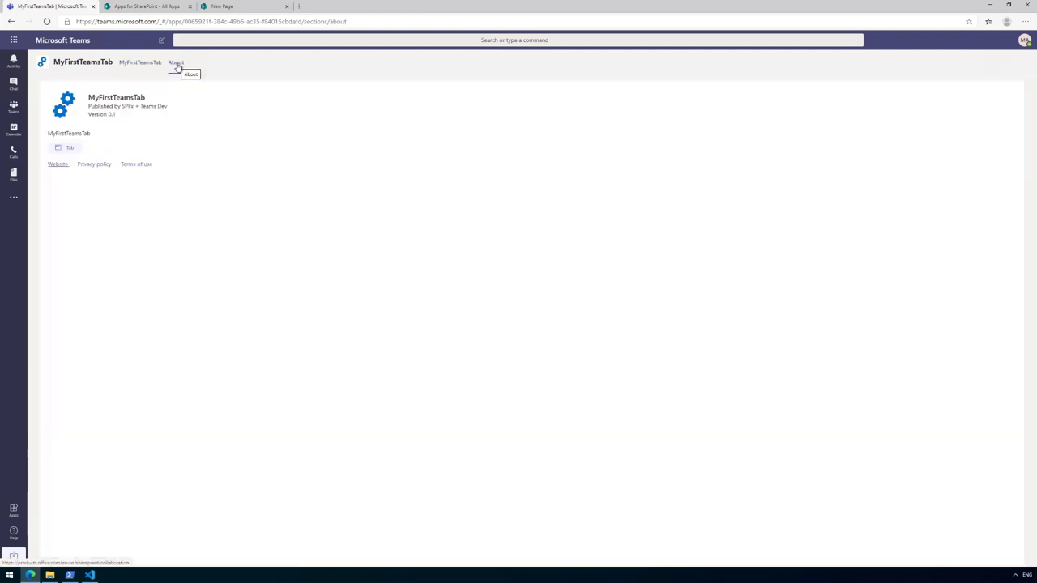
left_click(149, 65)
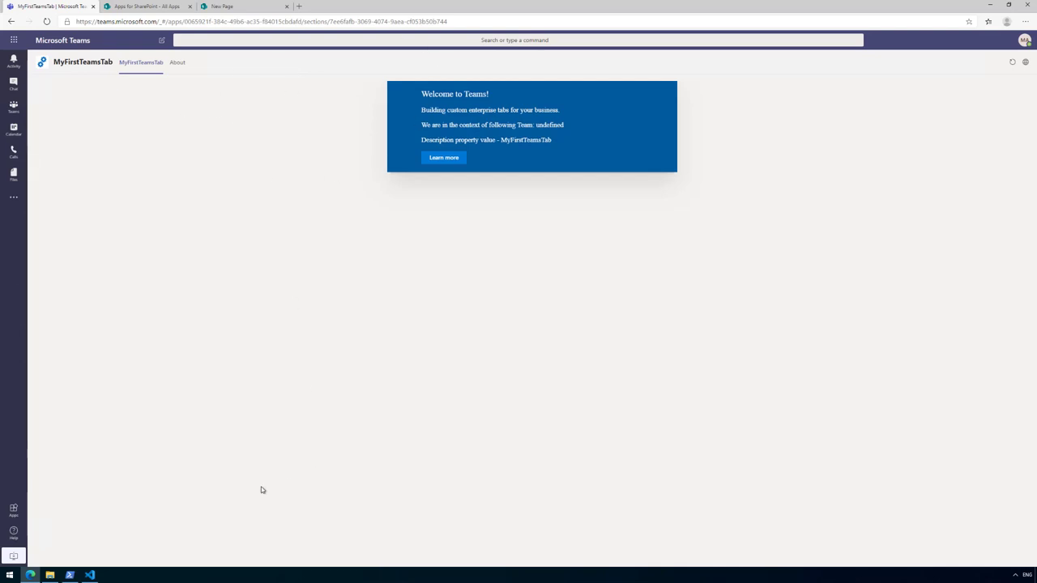
In Visual Studio Code, add a canUpdateConfiguration property set to false below supportedHosts in MyFirstTeamsTabWebPart.manifest.json.
left_click(94, 578)
left_click(347, 322)
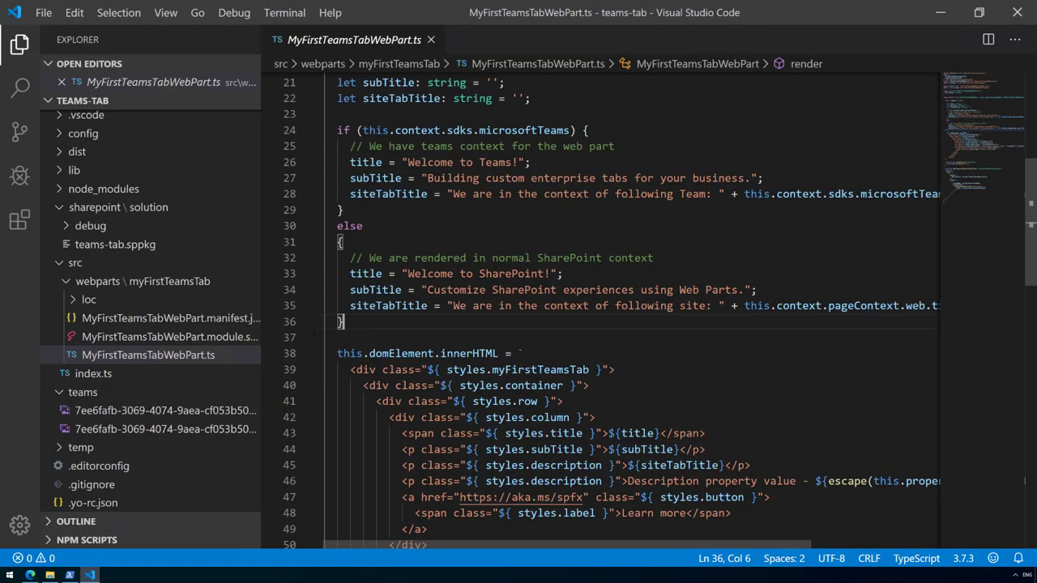
left_click(243, 318)
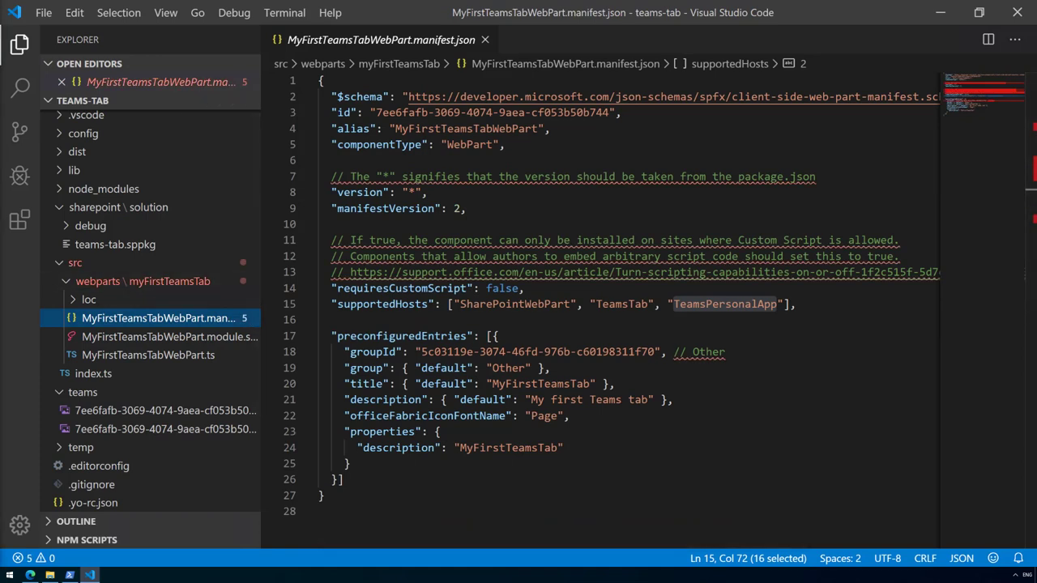
left_click(802, 304)
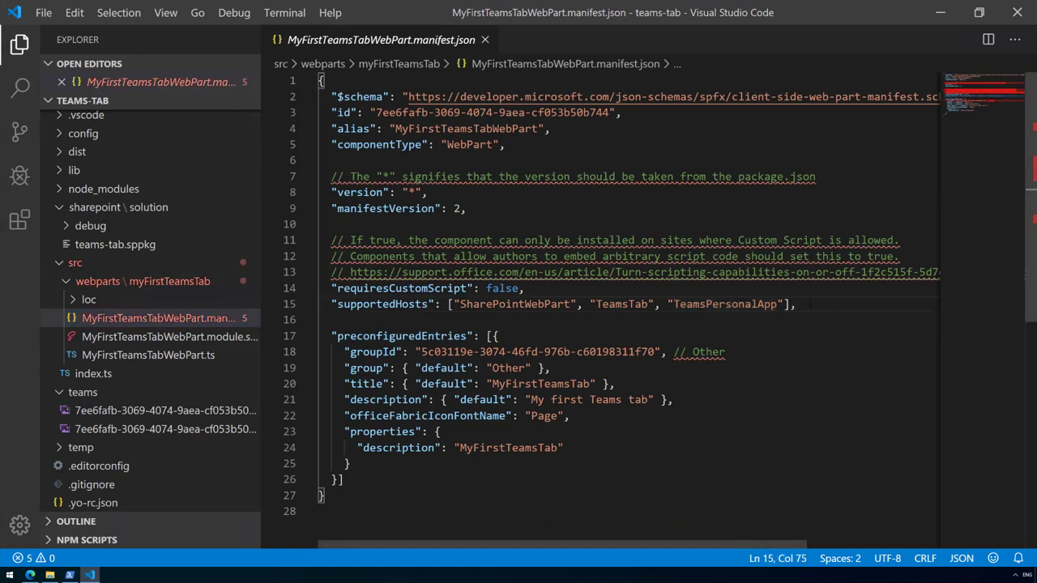
key("BackSpace")
type(",")
key("Return")
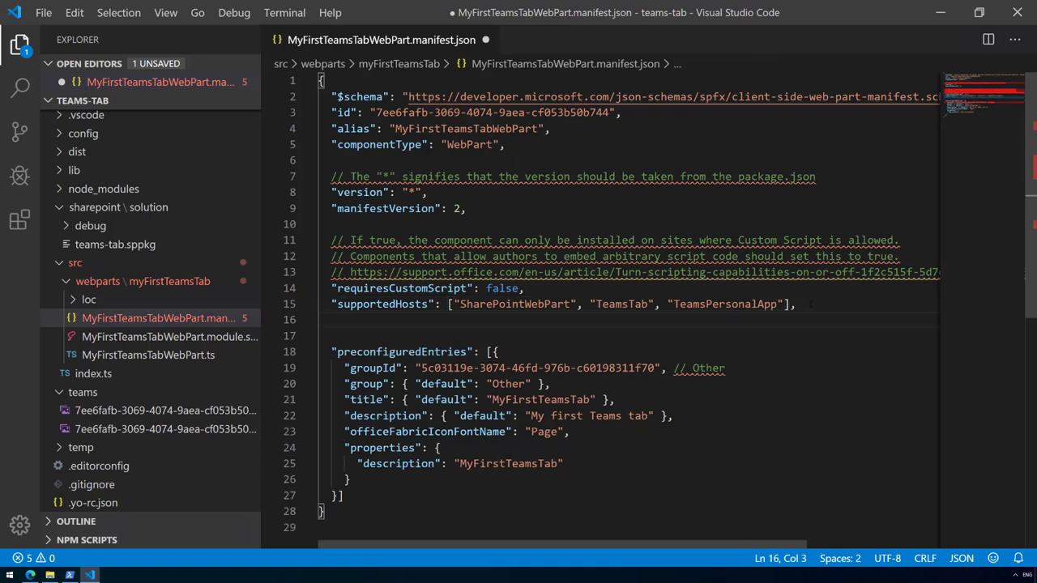
type("\"ca")
key("BackSpace")
key("BackSpace")
key("BackSpace")
type("\"canUpdateConfiguration\": ,")
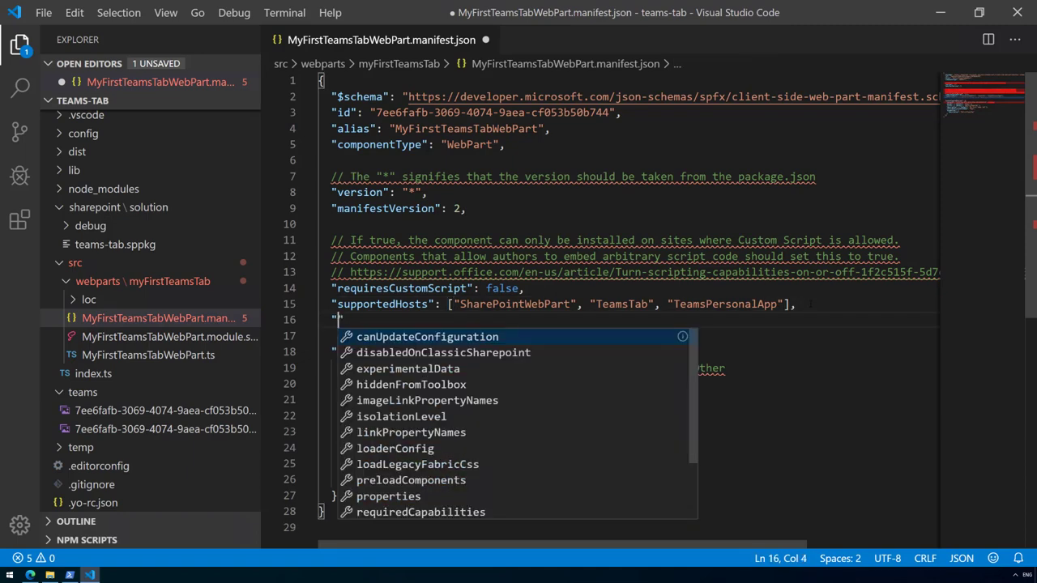
left_click(532, 339)
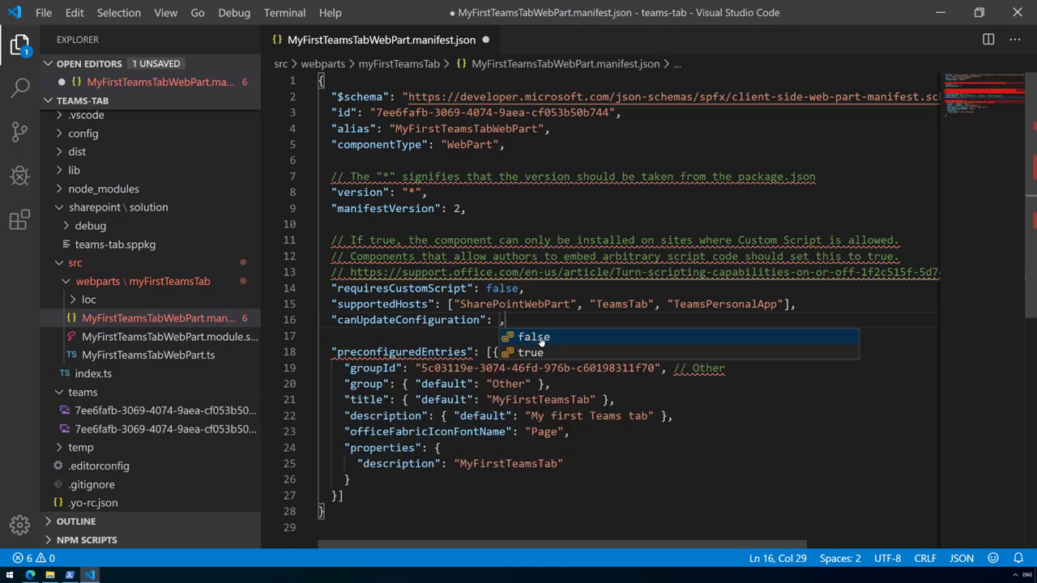
left_click(541, 342)
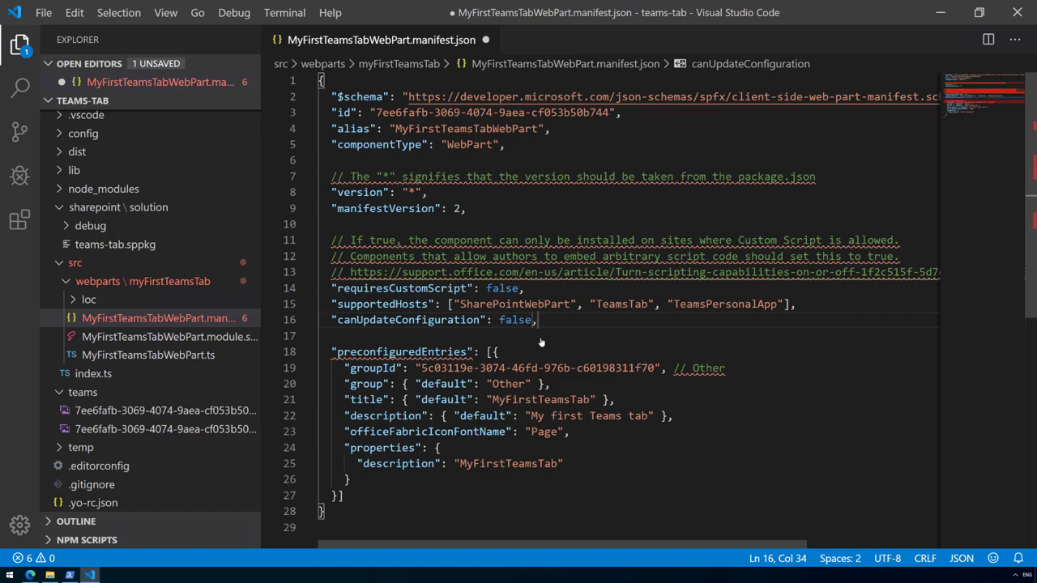
Switch to Microsoft Teams and open the settings of the MyFirstTeamsTab tab in the Contoso General channel.
key("alt+Tab")
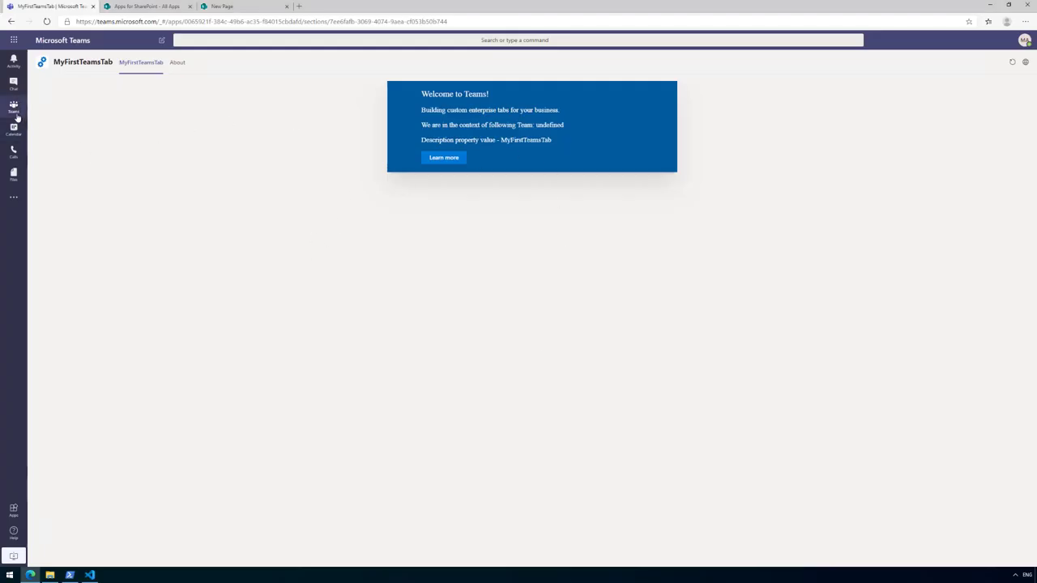
left_click(13, 107)
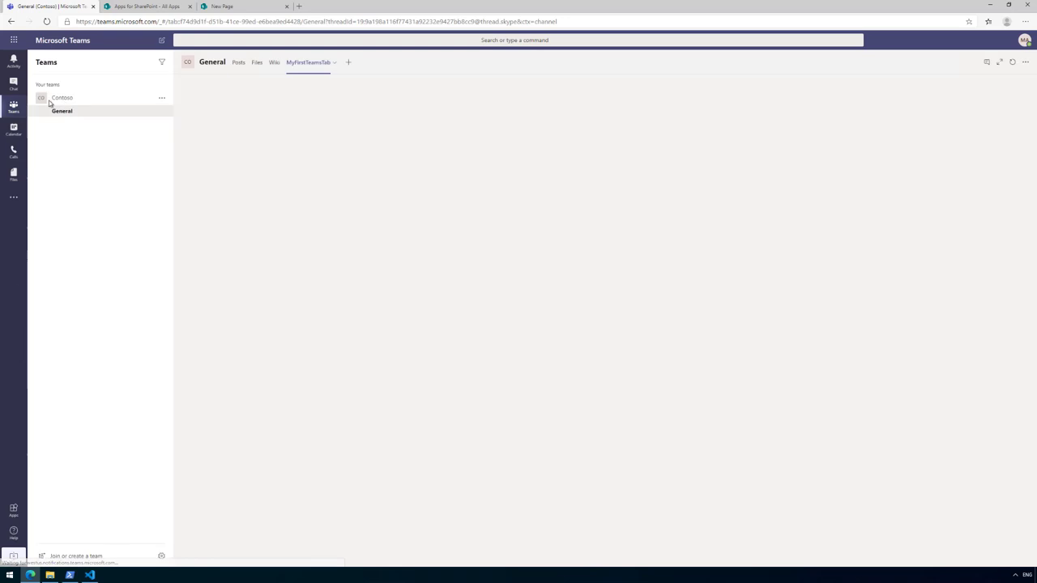
left_click(333, 64)
left_click(316, 89)
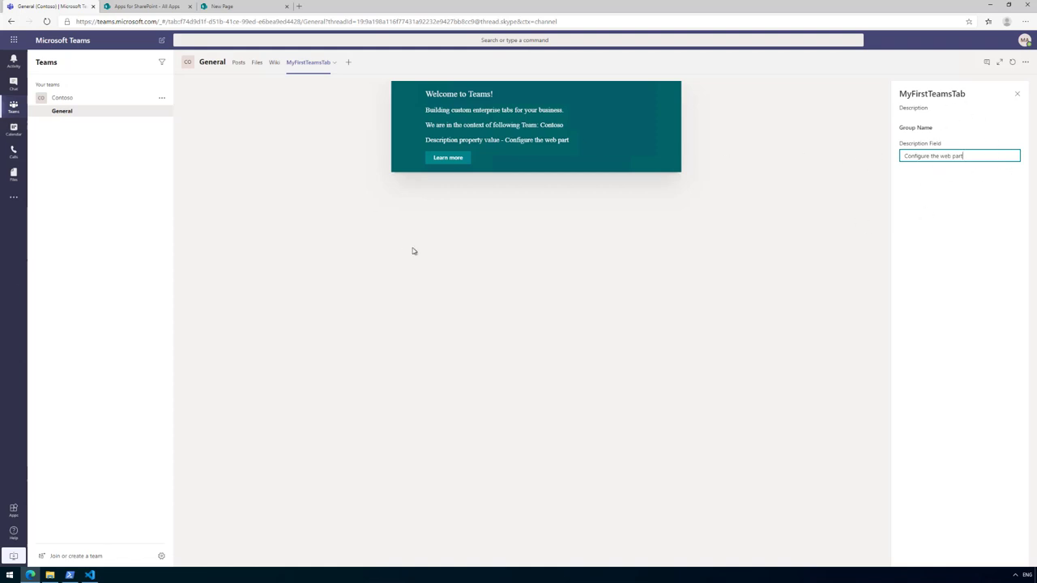
Return to the manifest in Visual Studio Code and read the description of the canUpdateConfiguration property.
key("alt+Tab")
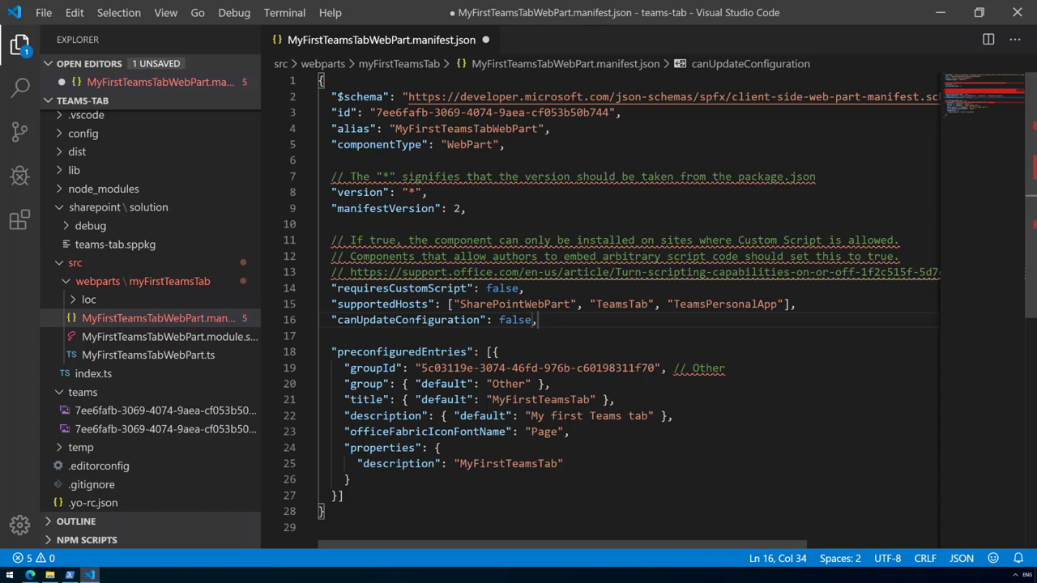
left_click(410, 320)
mouse_move(410, 320)
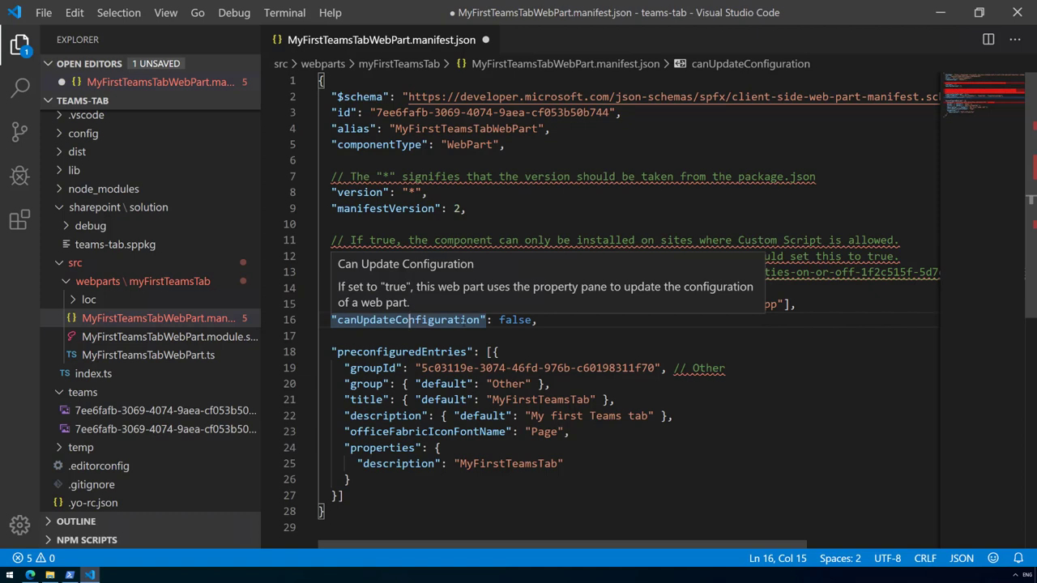
Remove the canUpdateConfiguration line from the web part manifest.
key("End")
key("shift+Home")
key("shift+Home")
key("Delete")
key("Delete")
key("Left")
key("Up")
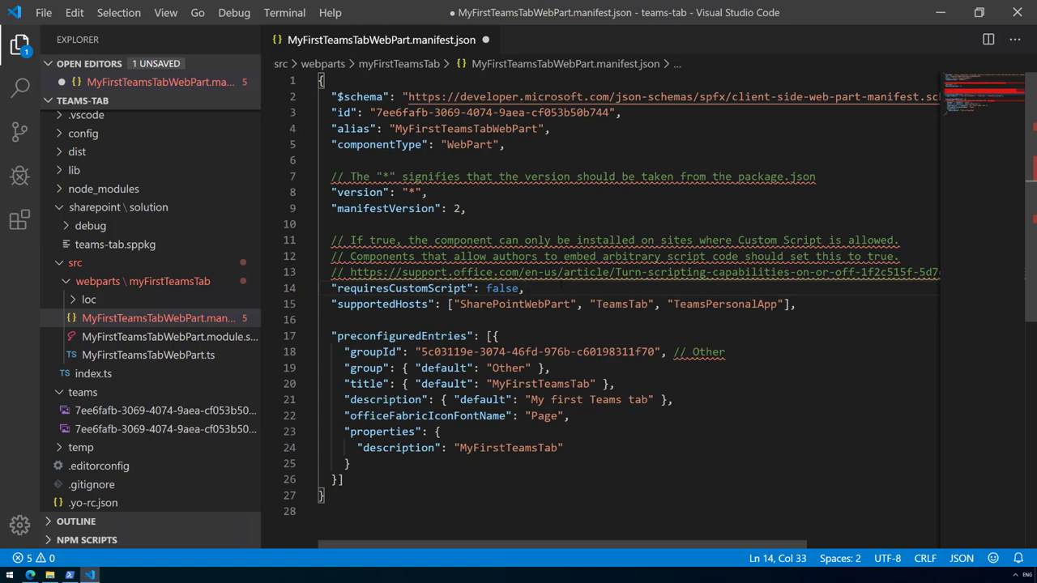